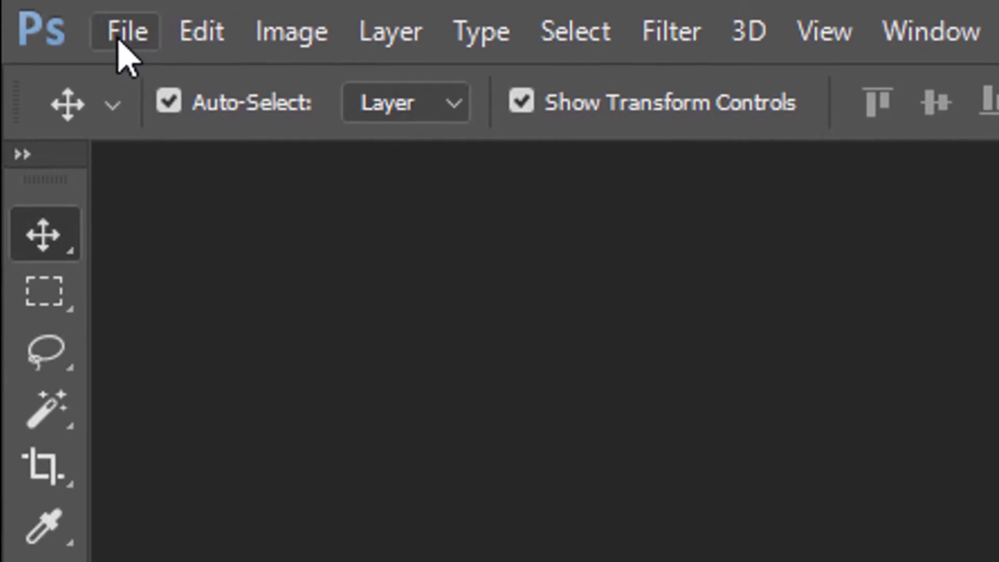
Create a new 8-bit RGB document at 500 pixels/centimeter with white background contents.
click(63, 16)
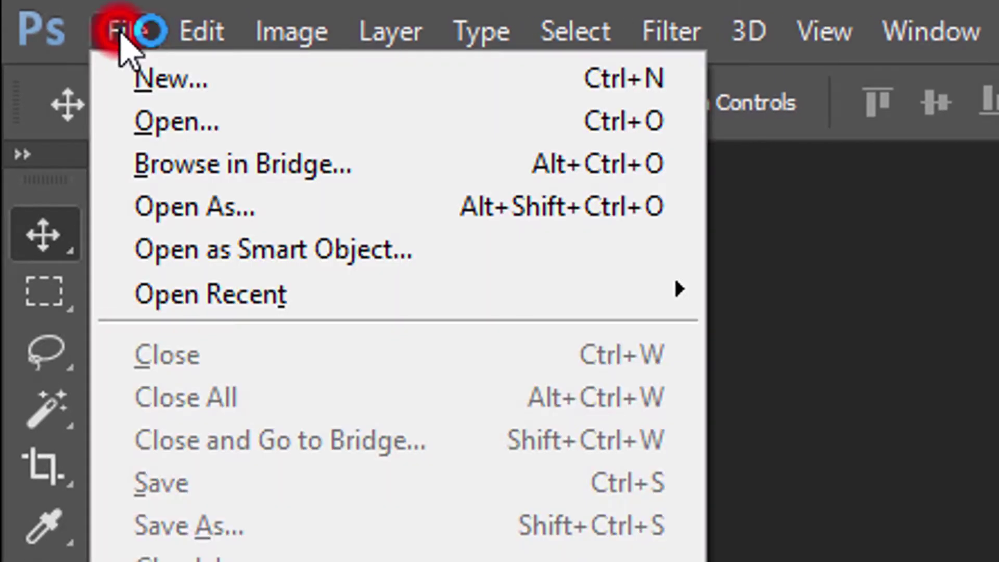
click(168, 82)
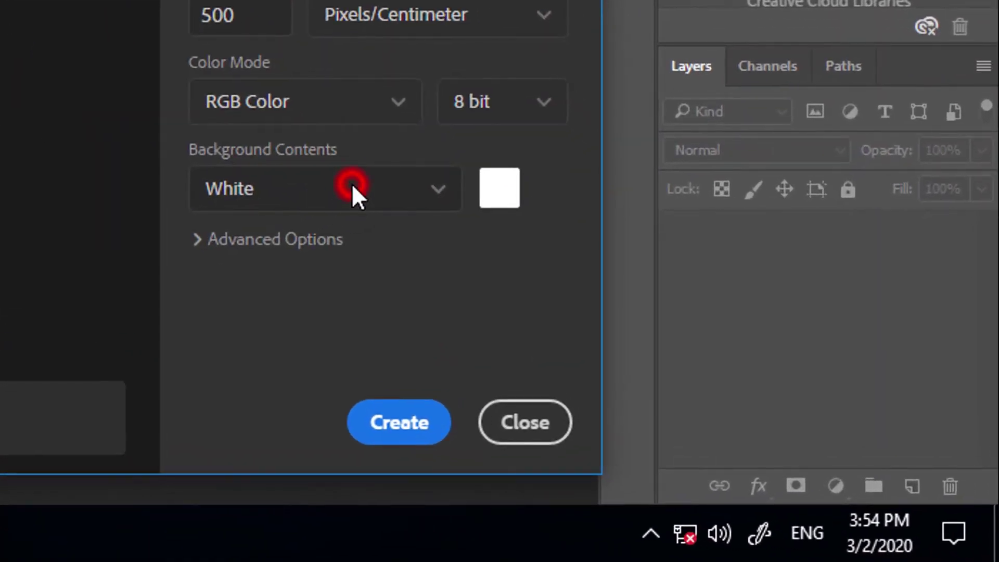
click(351, 183)
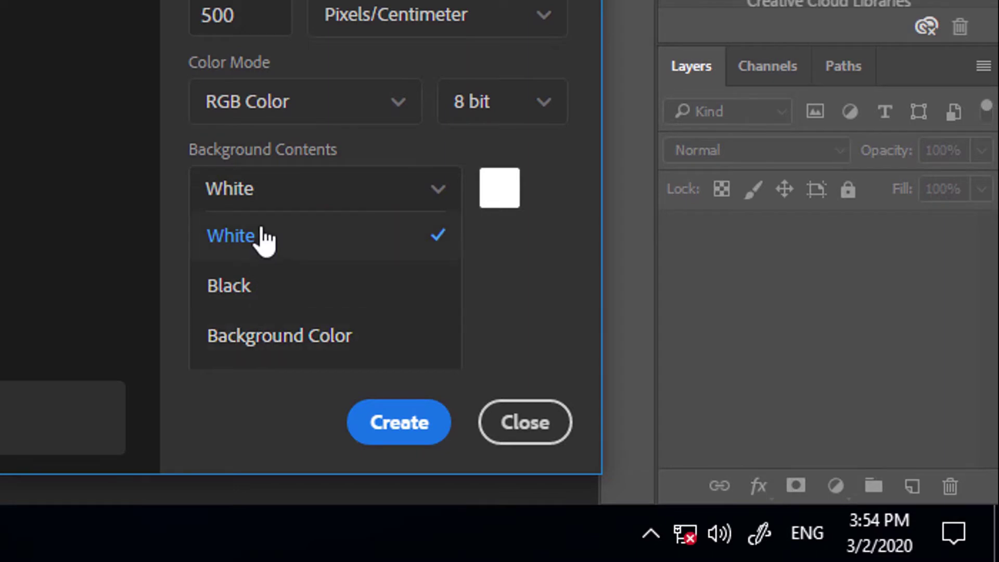
click(283, 240)
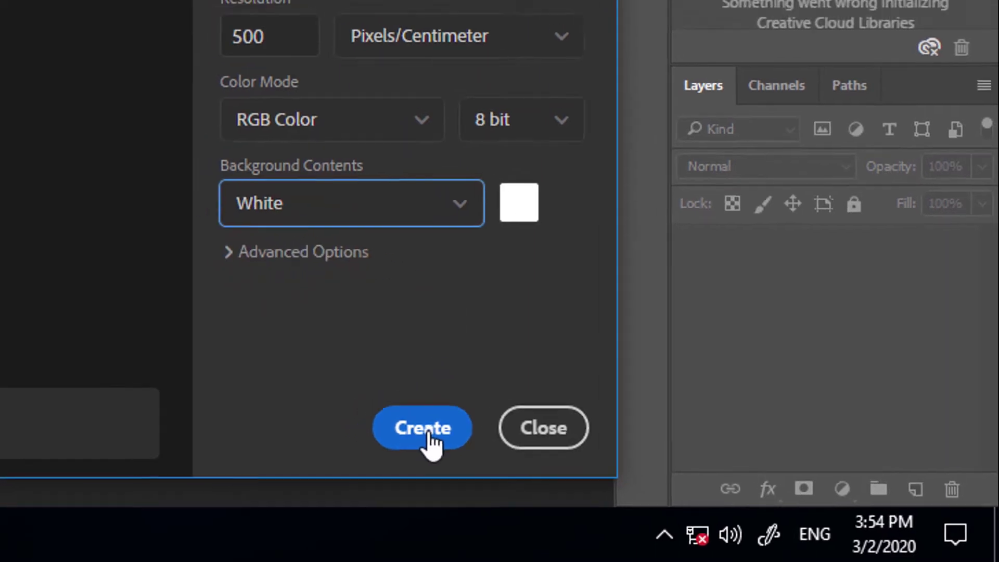
click(428, 434)
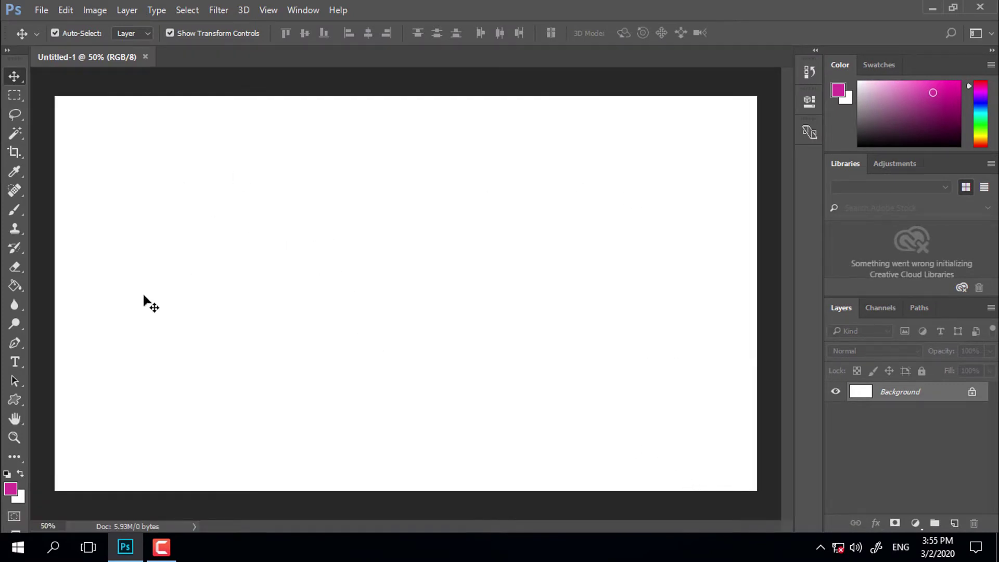
Draw nine black question-mark custom shapes of varied sizes across the white canvas, starting with one about 344 × 572 px.
click(14, 400)
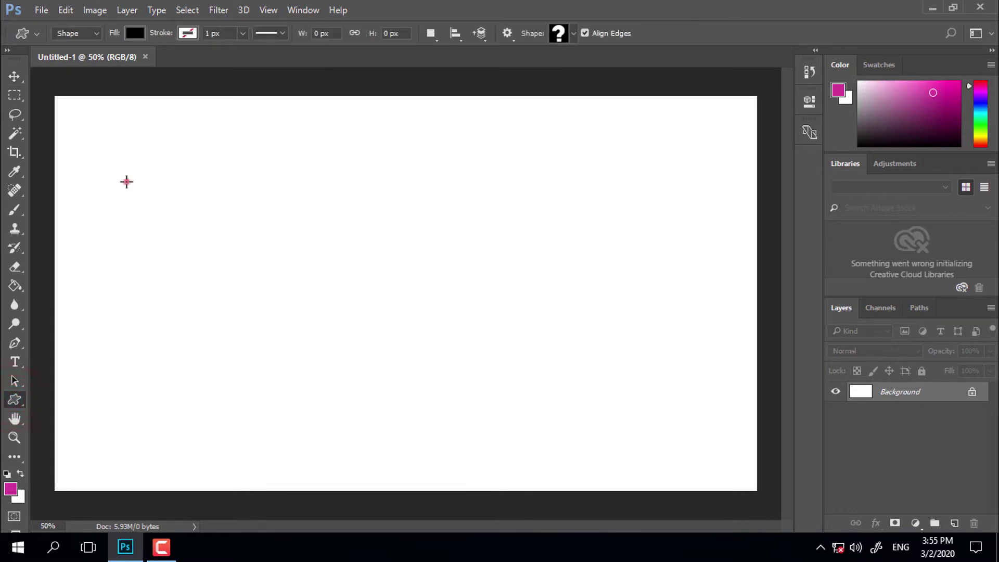
drag(126, 181, 250, 388)
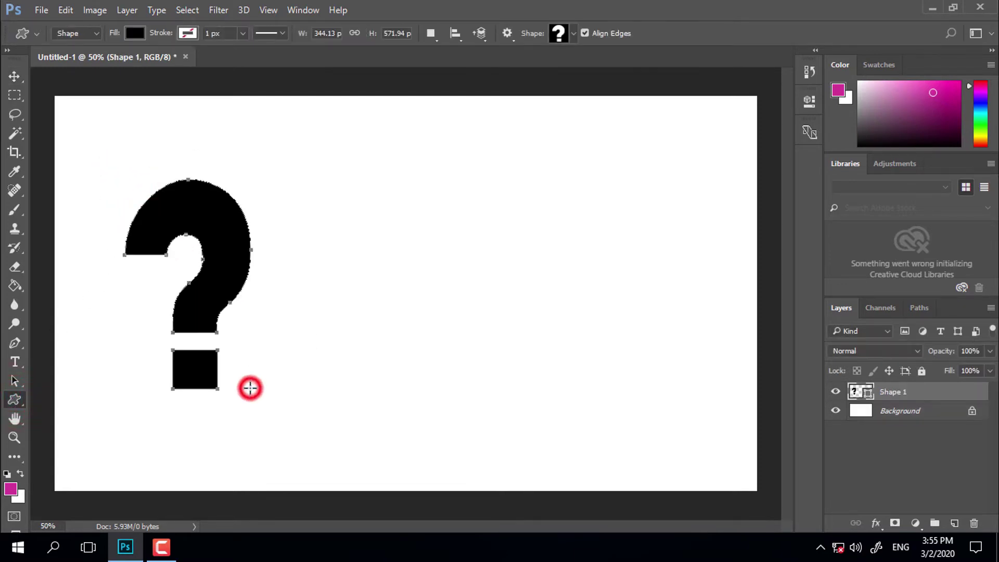
click(250, 388)
click(452, 239)
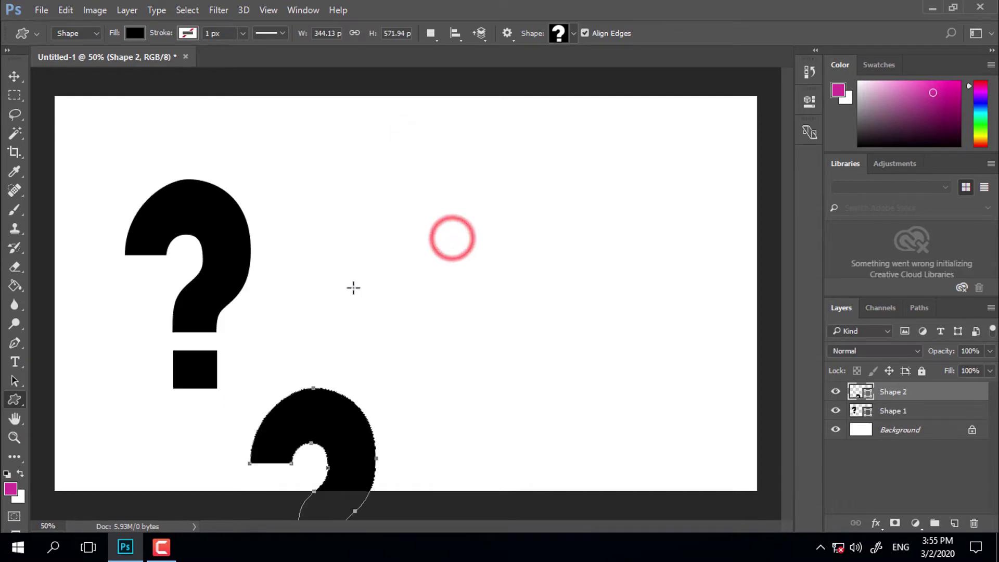
drag(366, 242, 416, 306)
drag(478, 281, 537, 390)
click(561, 196)
click(471, 245)
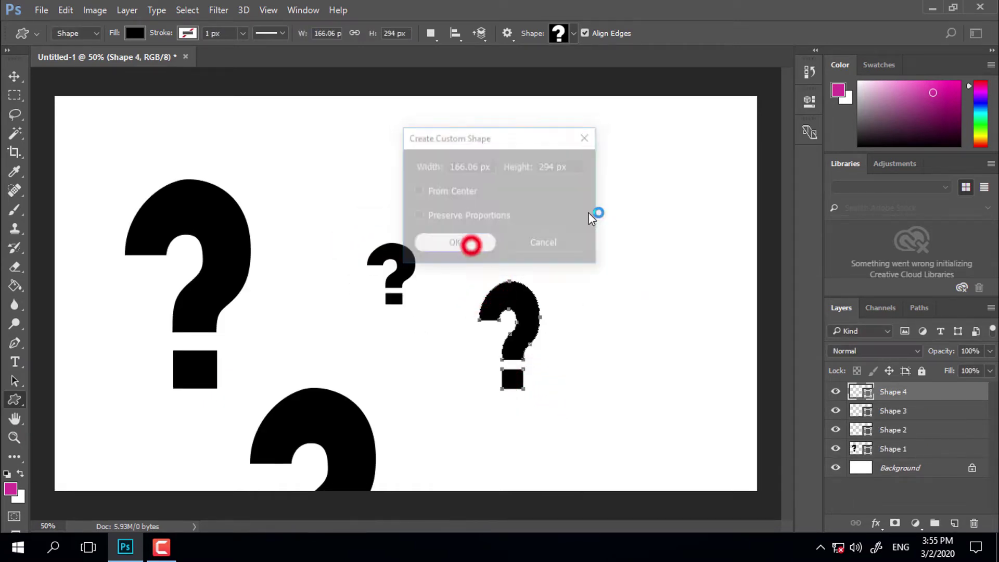
drag(591, 176, 686, 314)
drag(486, 146, 535, 211)
drag(386, 148, 416, 188)
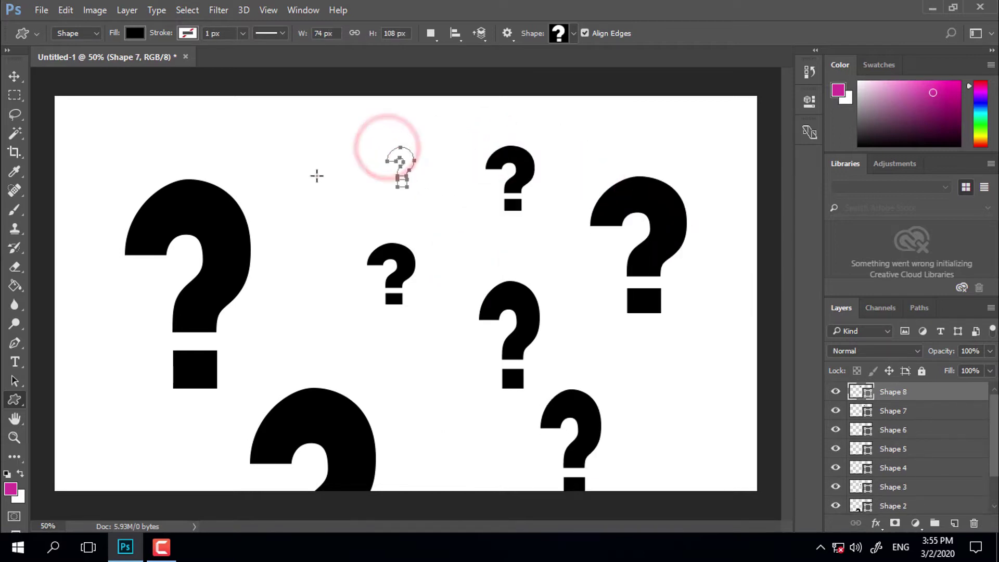
drag(284, 151, 361, 268)
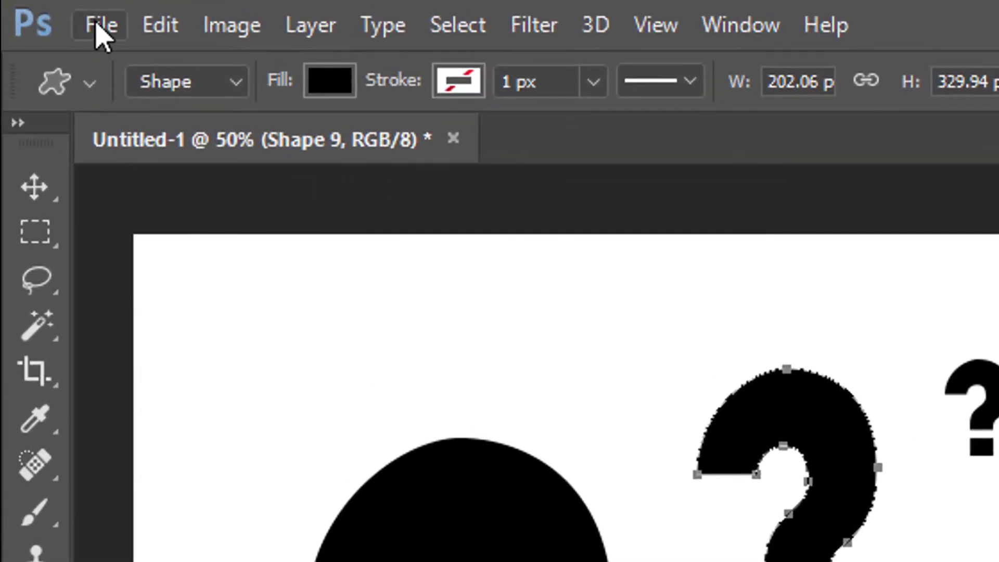
Start saving the document under a new name, with the Desktop as location and JPEG as the file name.
click(98, 30)
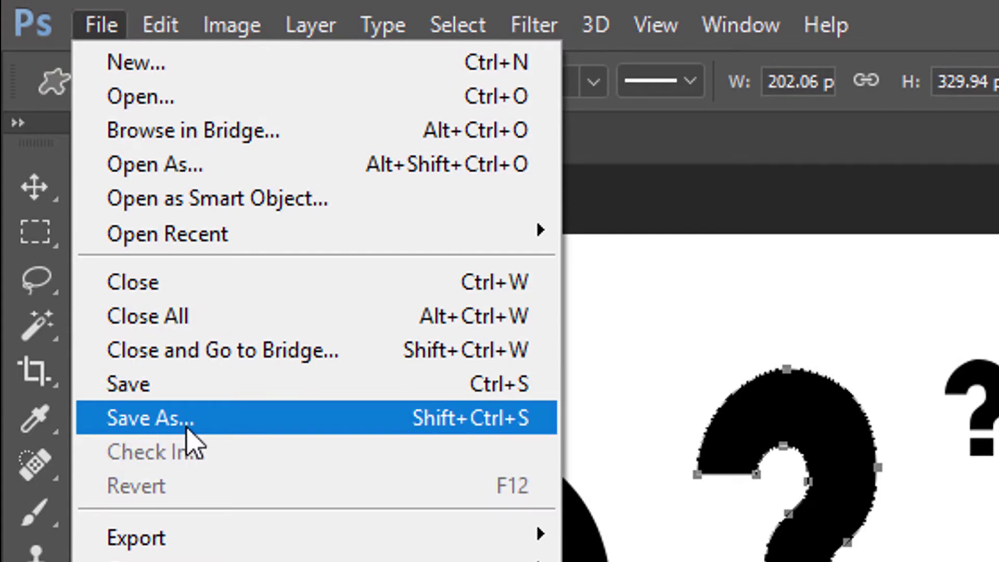
click(165, 422)
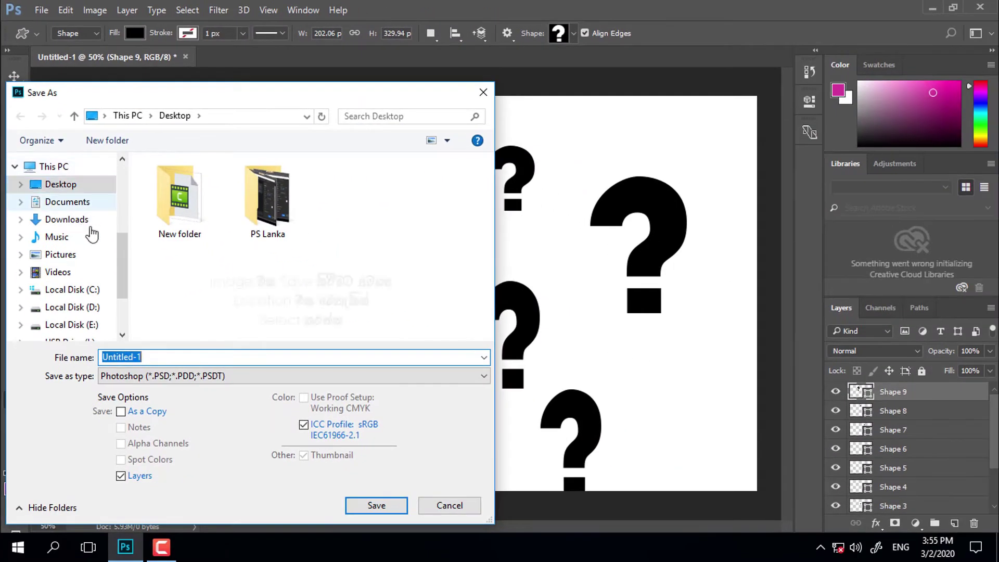
drag(125, 264, 120, 180)
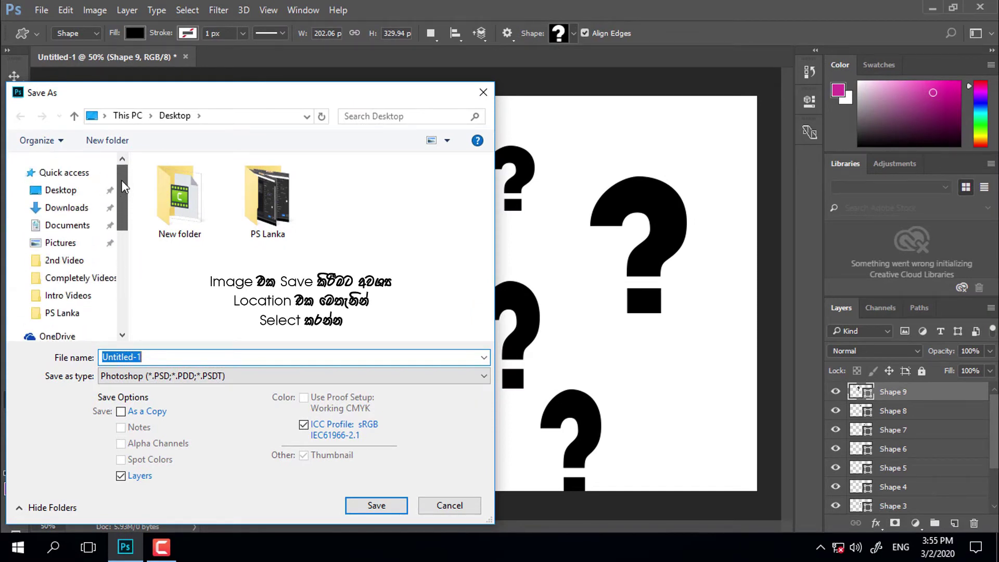
click(66, 194)
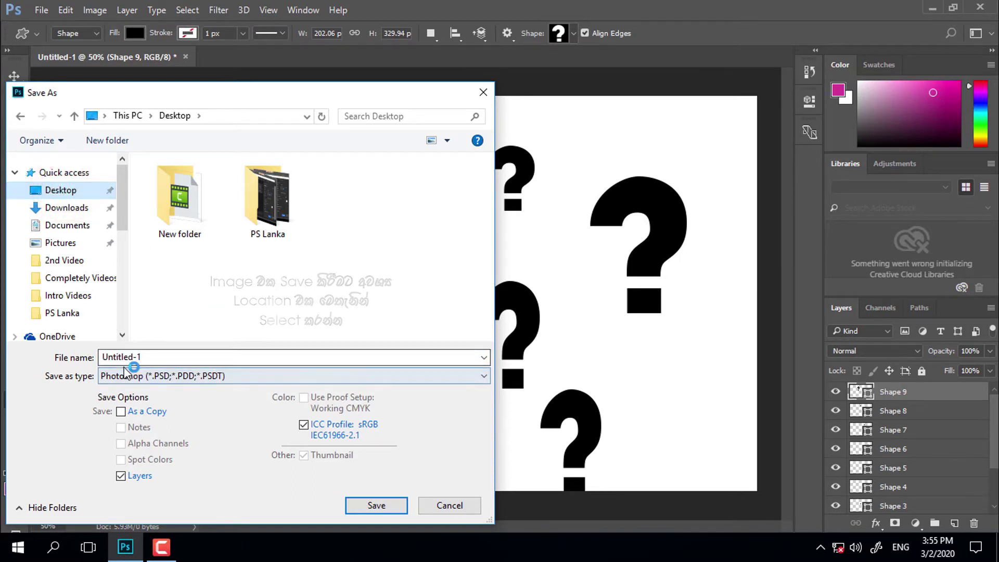
click(152, 357)
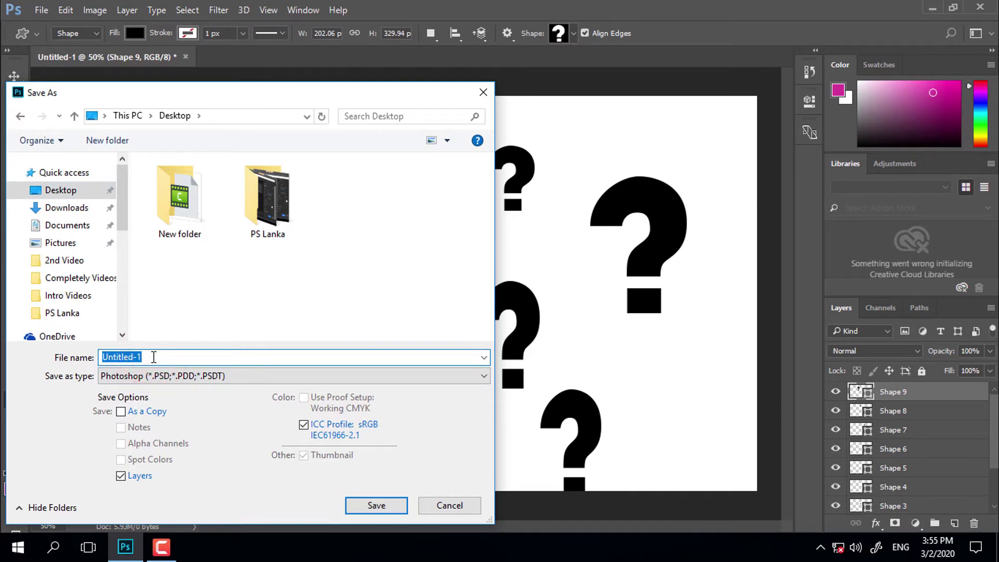
text(JPEG)
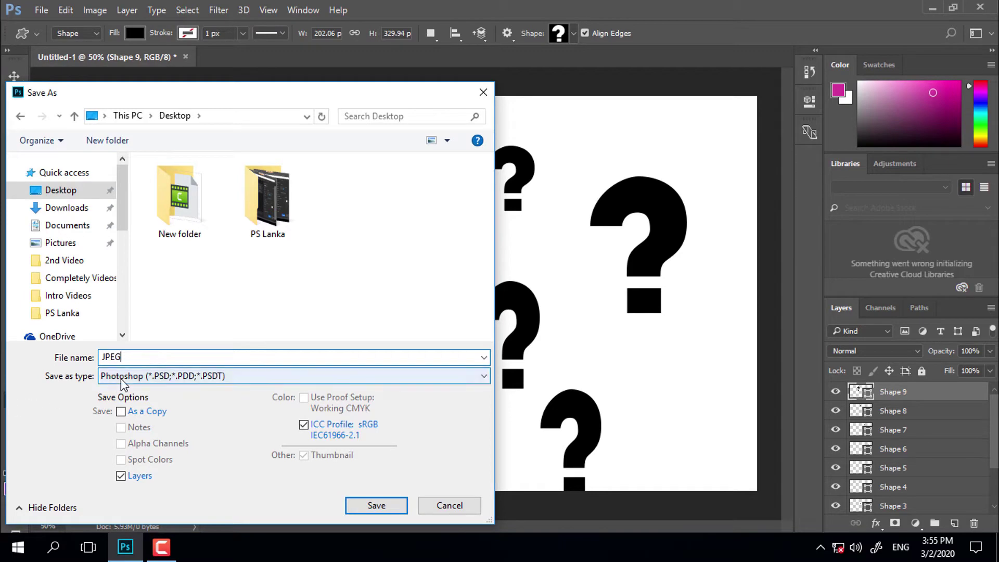
click(114, 358)
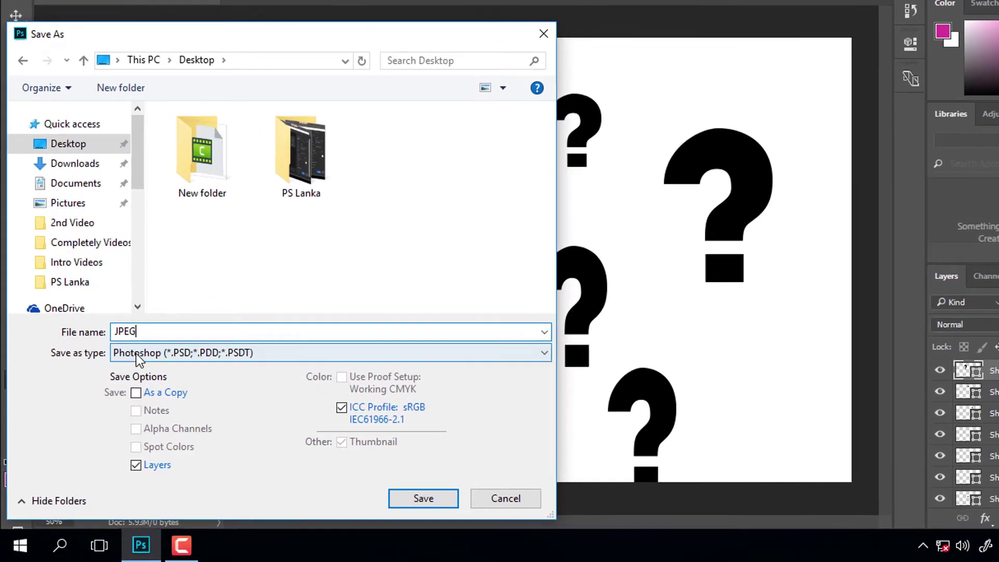
Save the file in JPEG (*.JPG;*.JPEG;*.JPE) format at Maximum quality 12.
click(117, 375)
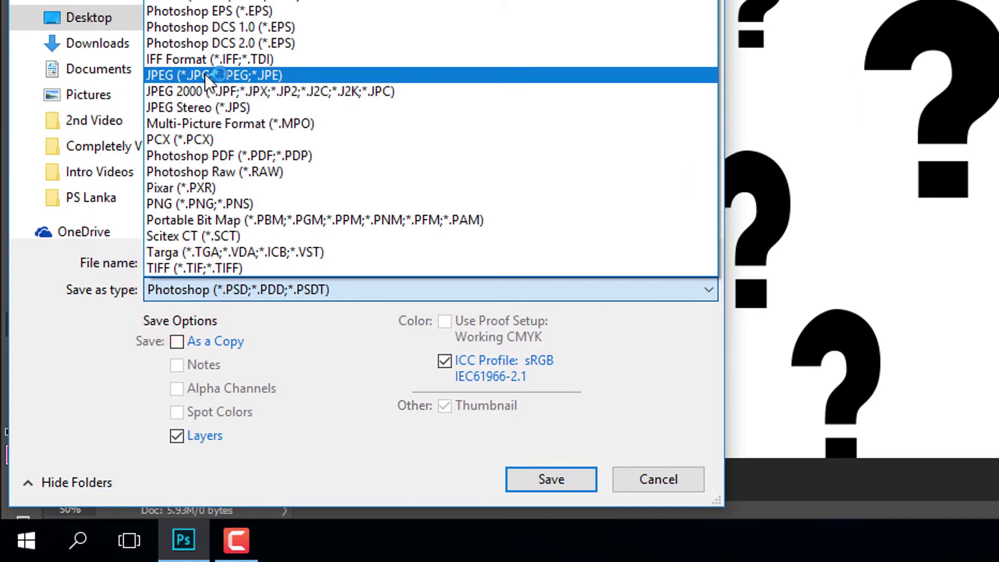
click(167, 74)
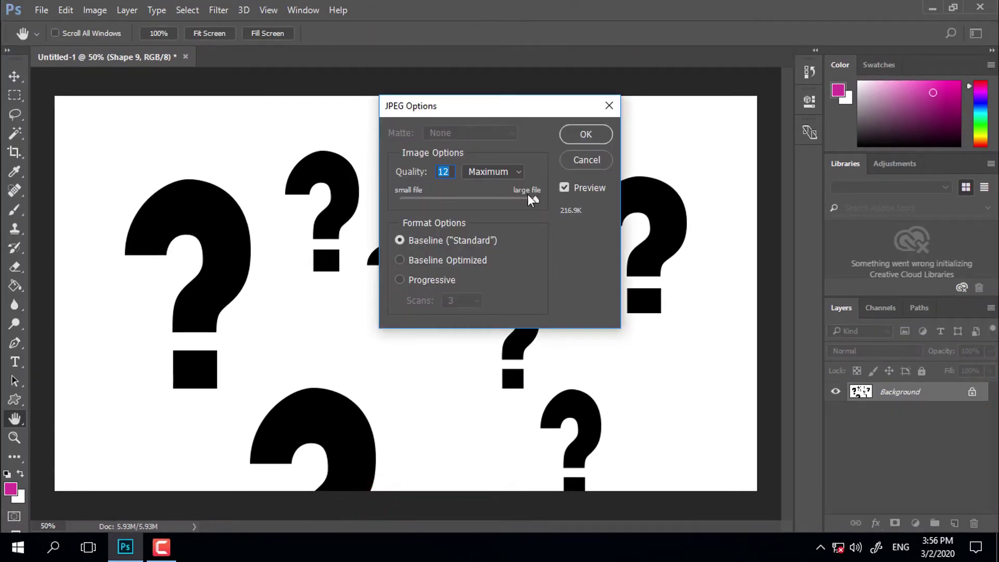
click(534, 201)
click(583, 133)
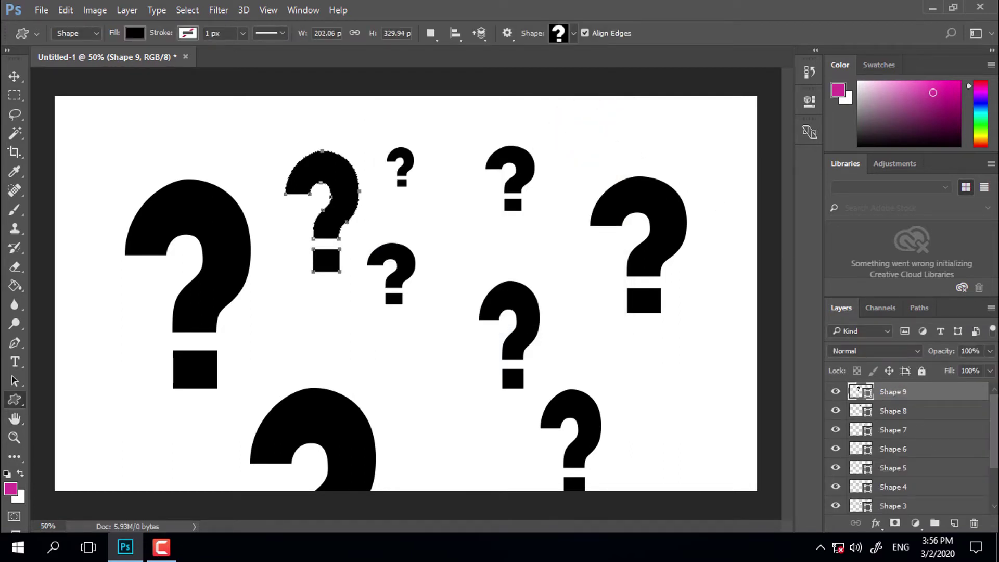
Switch to the Windows desktop, view the saved JPEG image in Photos, and close the viewer.
click(931, 8)
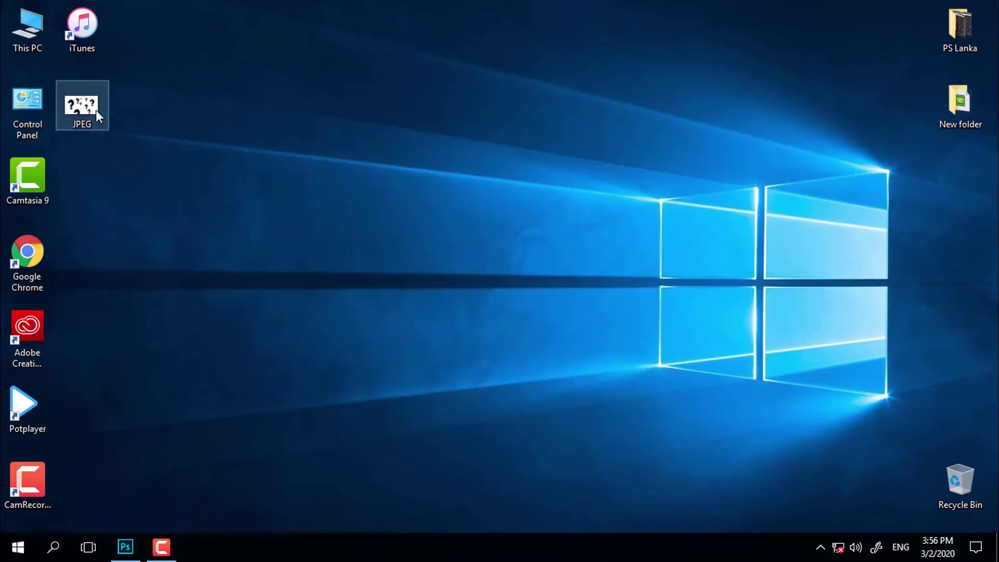
double_click(76, 96)
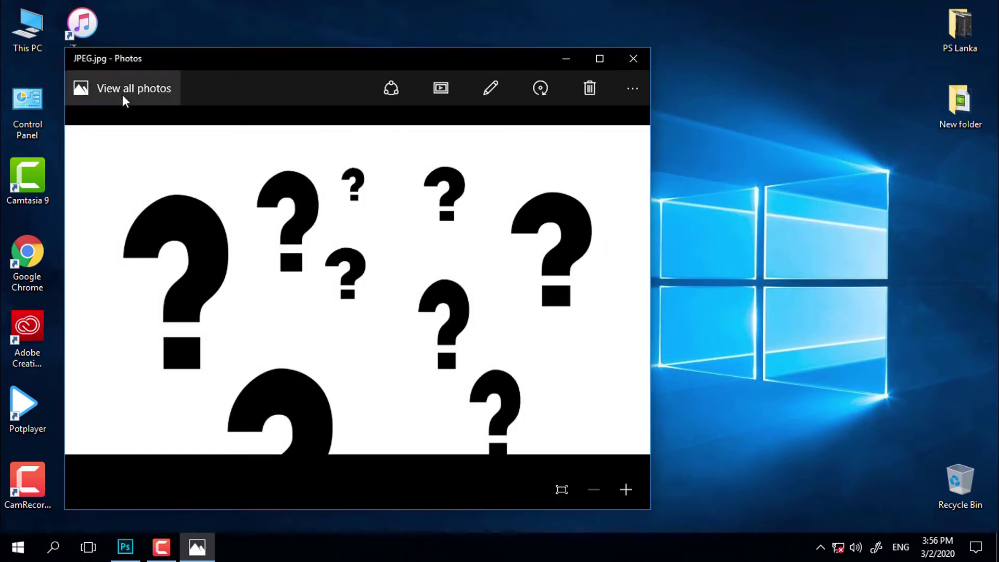
click(634, 60)
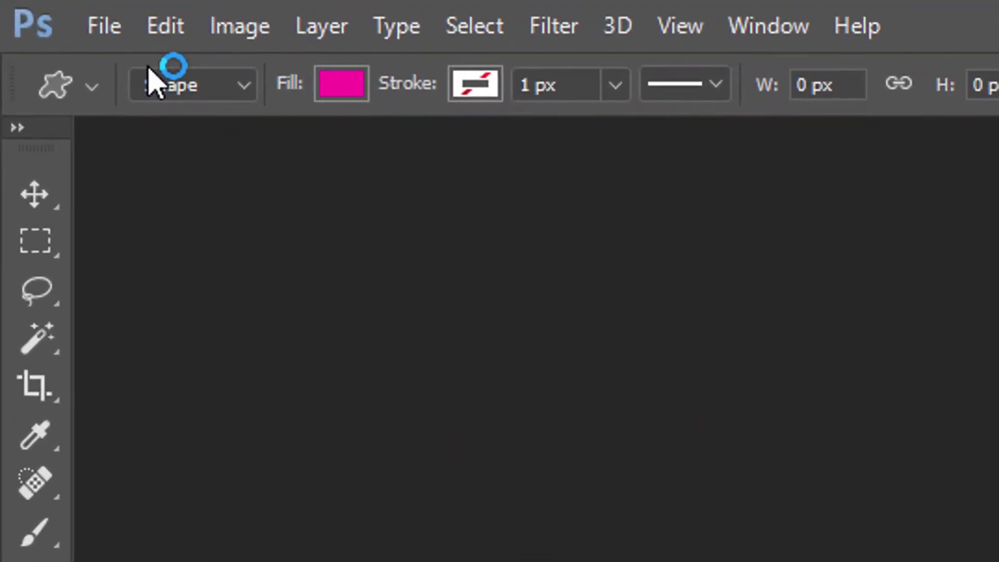
Create a new 1920 × 1080 px RGB document at 500 pixels/centimeter with transparent background contents.
click(96, 28)
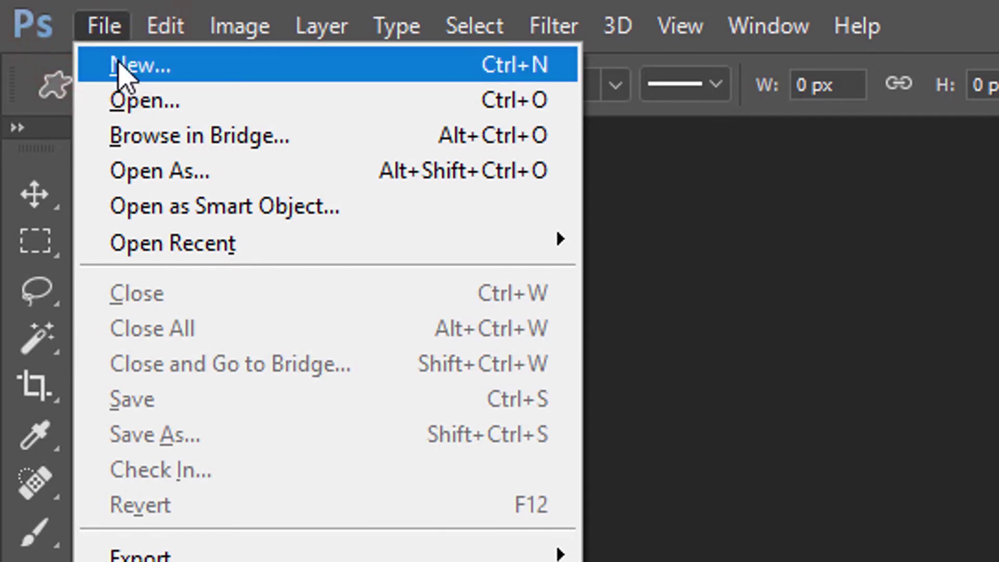
click(153, 64)
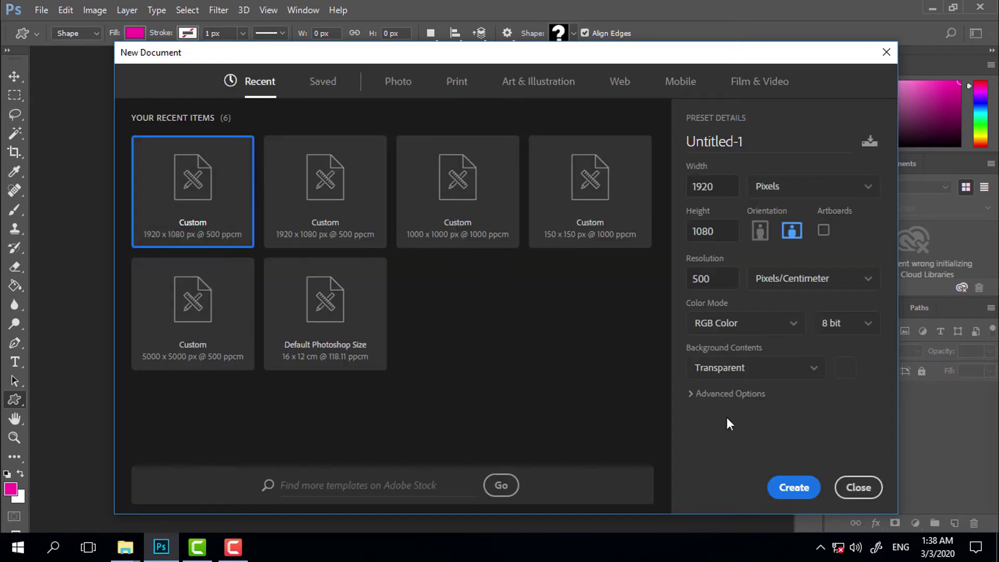
click(816, 368)
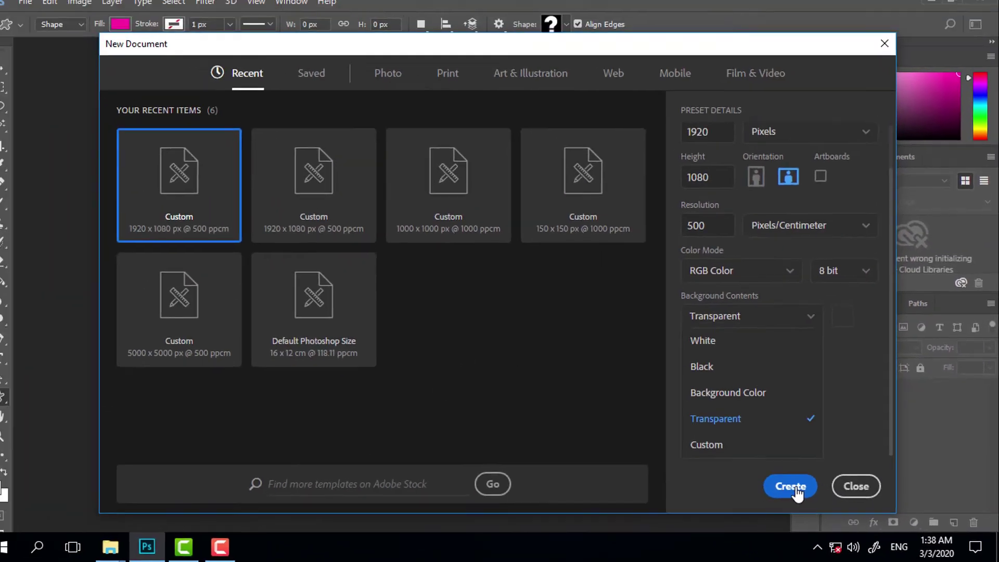
click(619, 424)
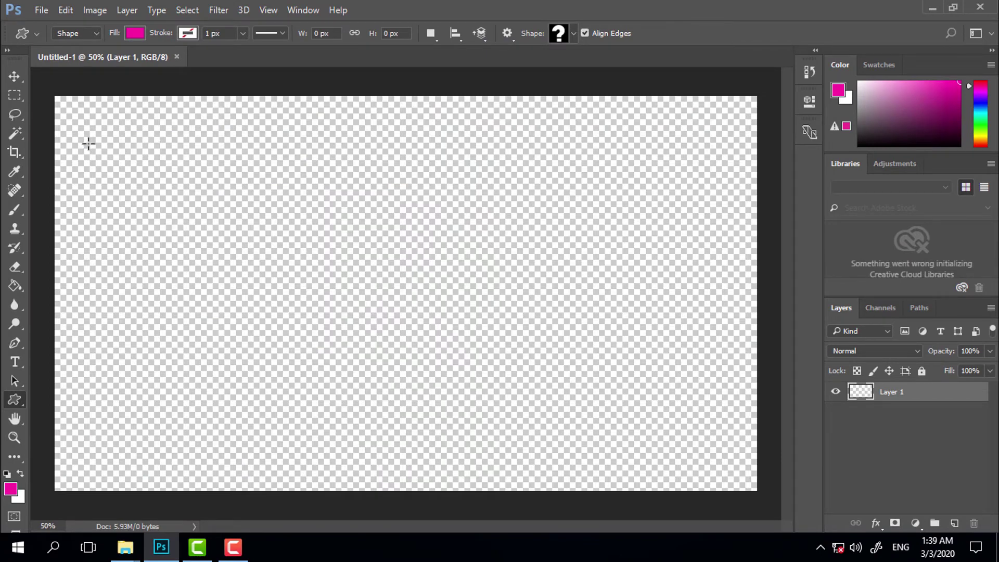
Draw six magenta question-mark custom shapes of varied sizes across the transparent canvas.
drag(89, 140, 311, 390)
drag(356, 340, 455, 475)
drag(412, 172, 515, 309)
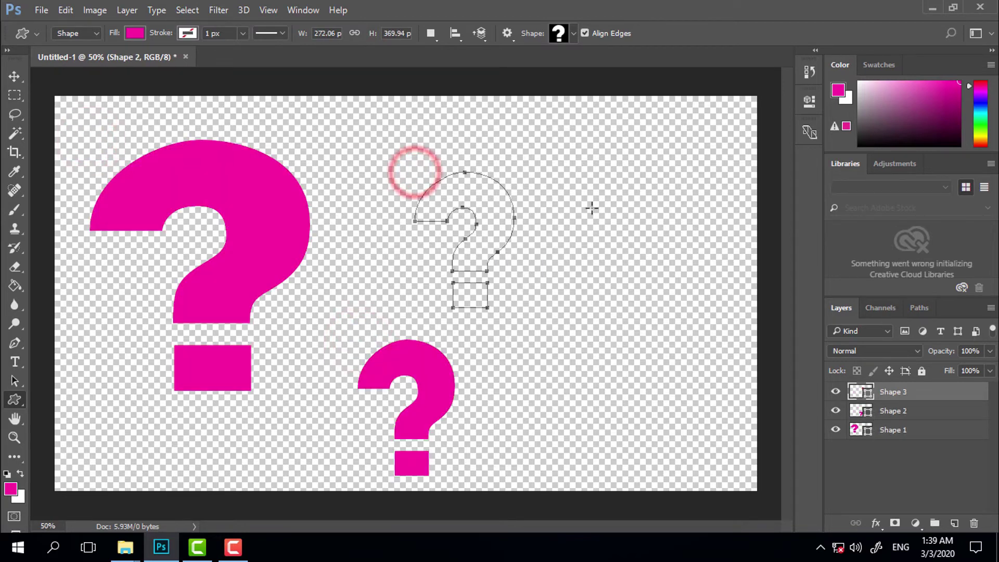
drag(607, 151, 734, 377)
drag(517, 346, 572, 453)
drag(340, 228, 390, 290)
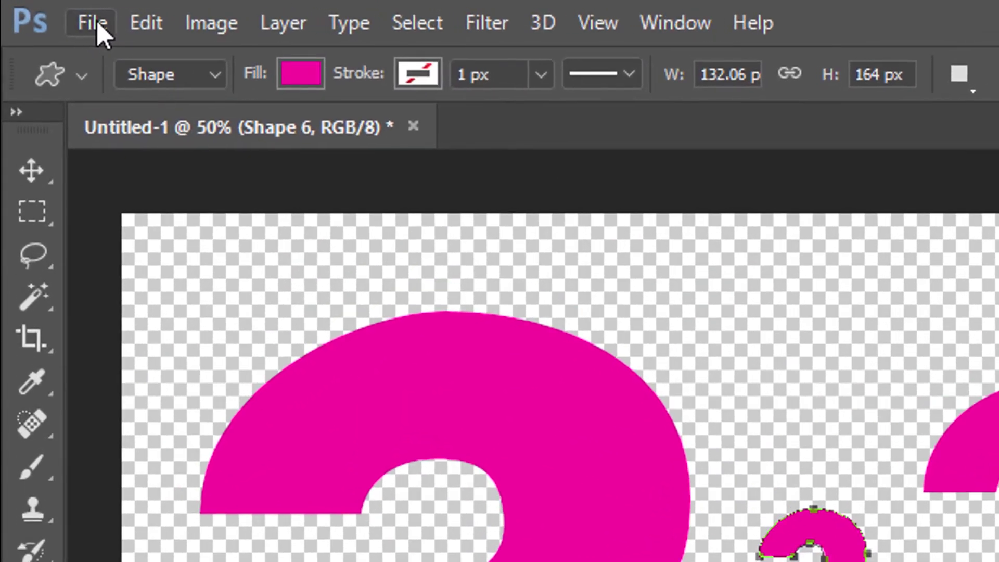
Save the document to the Desktop as PNG in PNG (*.PNG;*.PNS) format, with Smallest / Slow compression and no interlacing.
click(92, 22)
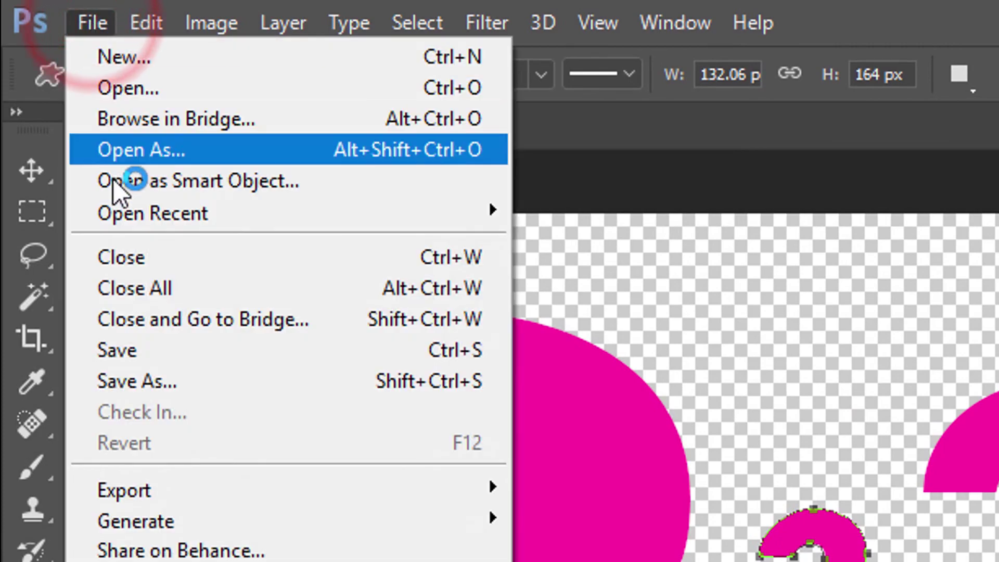
click(152, 383)
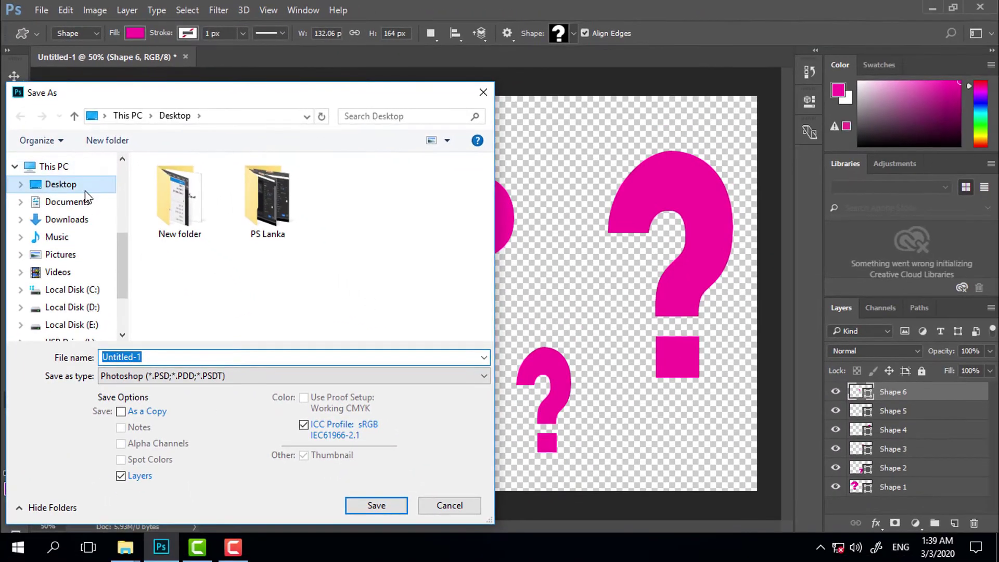
scroll(123, 269, up, 5)
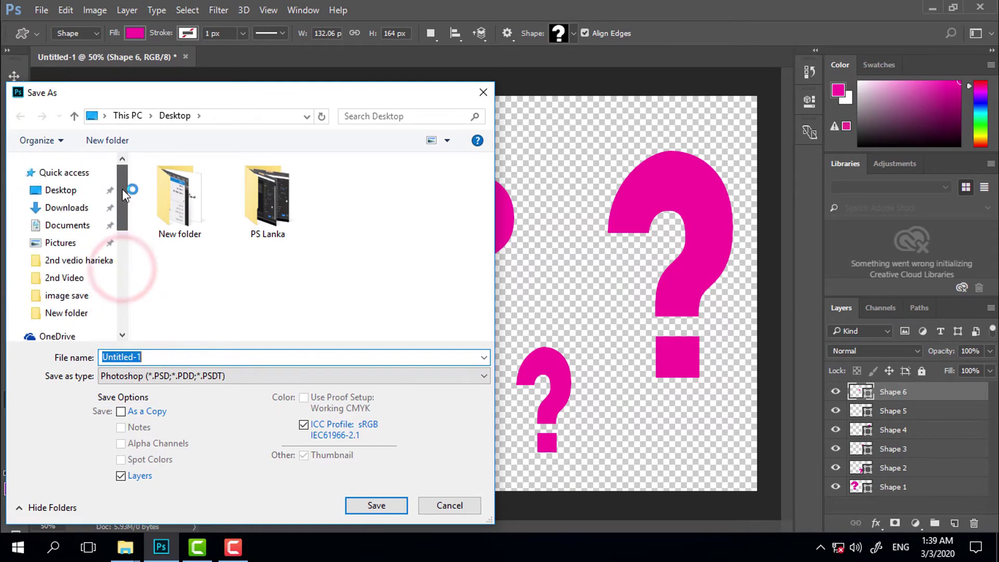
click(61, 191)
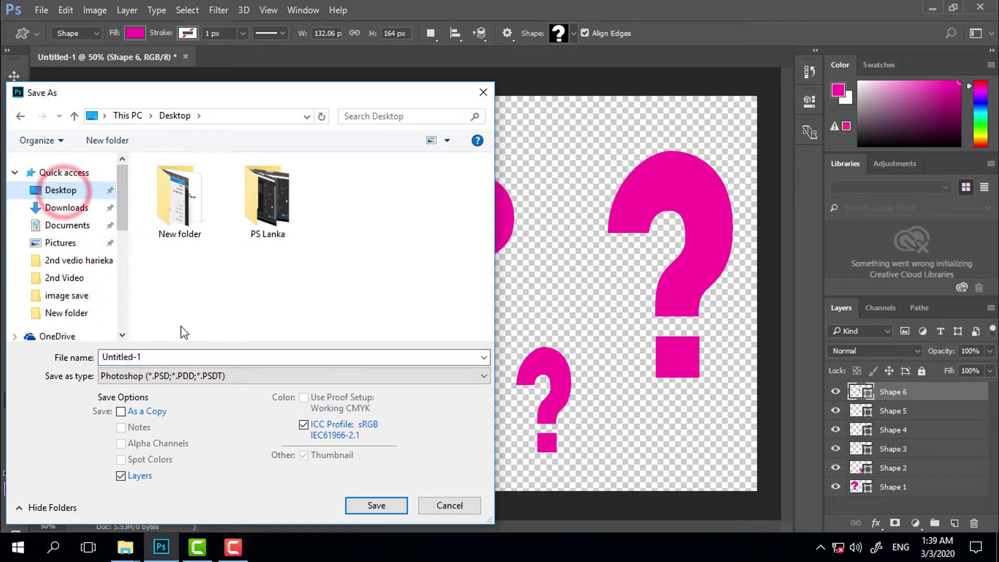
click(180, 353)
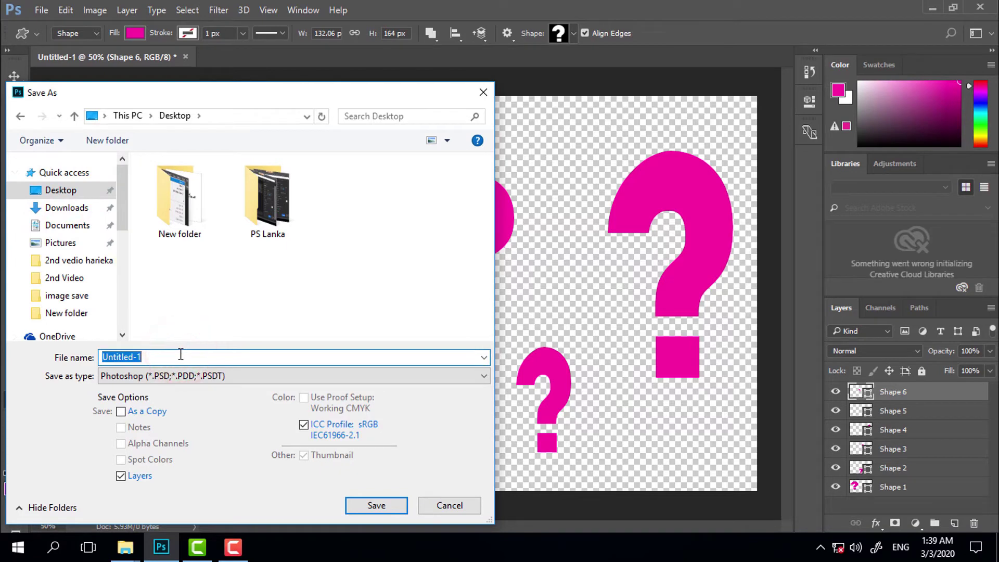
text(PNG)
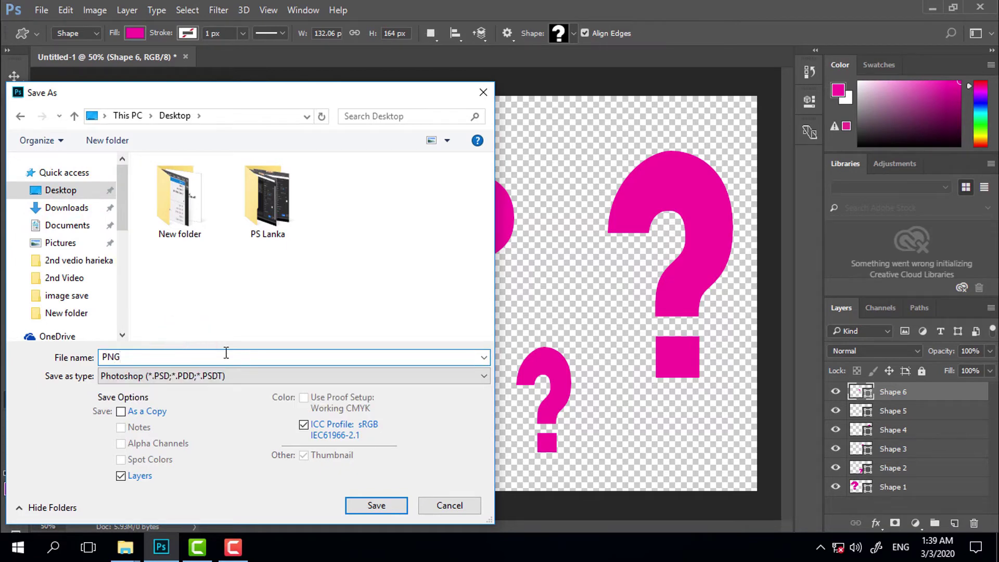
click(274, 385)
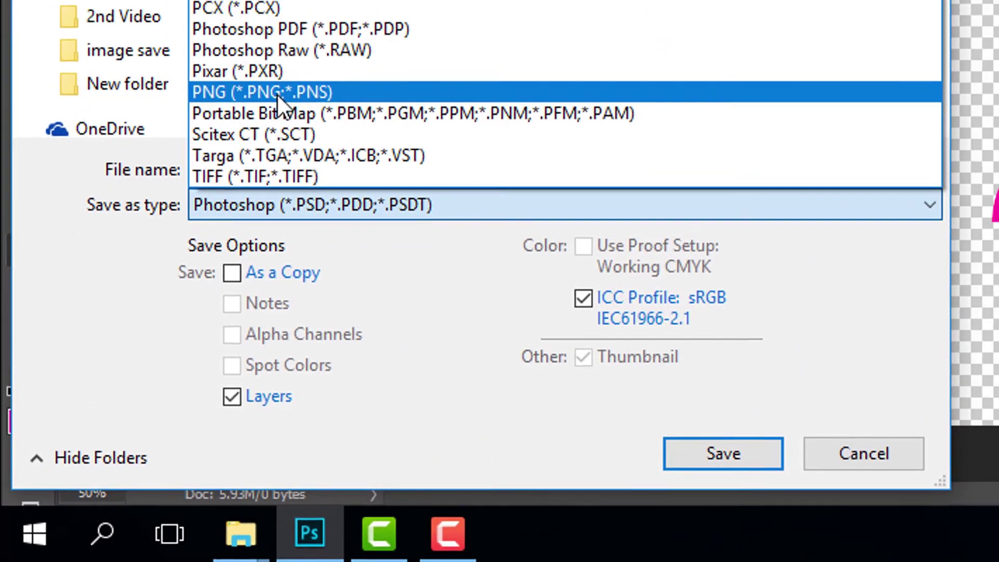
click(249, 73)
click(754, 449)
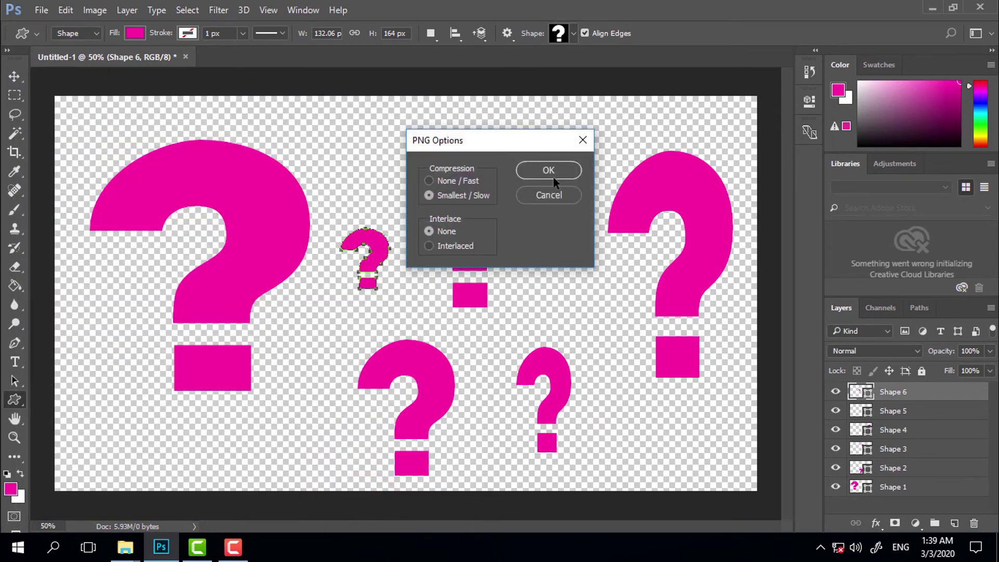
click(544, 171)
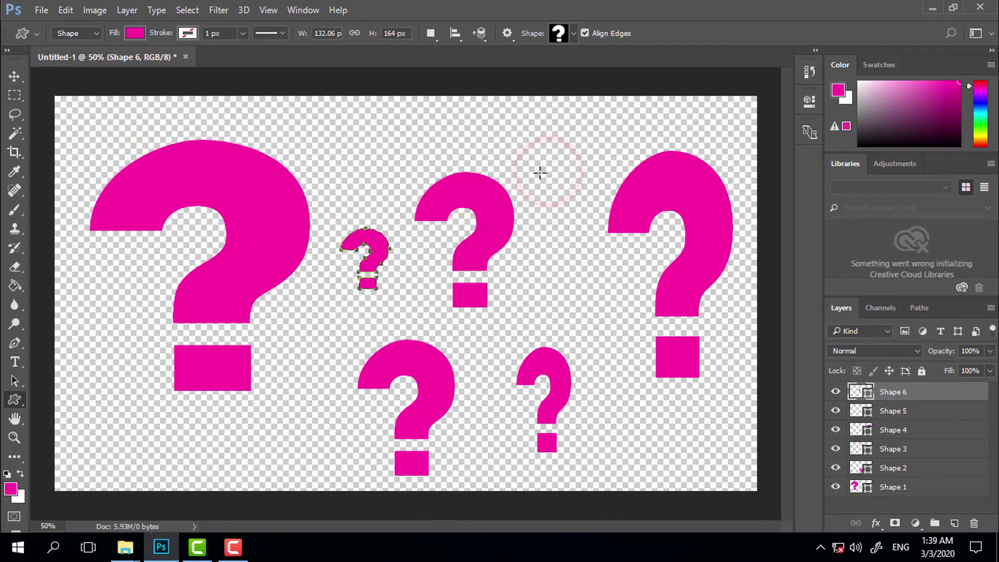
Switch to the Windows desktop, view the saved PNG image in Photos, and close the viewer.
click(933, 8)
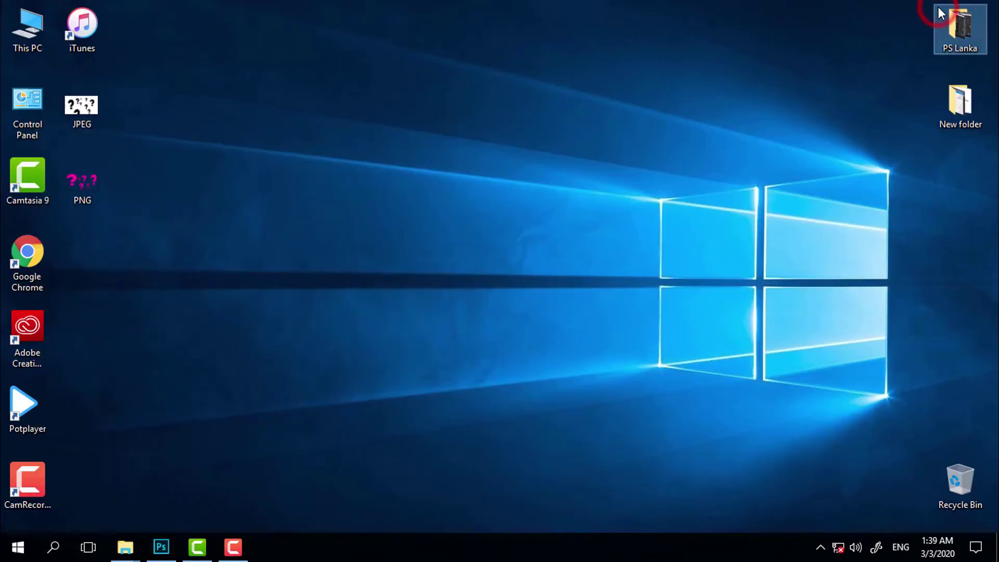
double_click(88, 184)
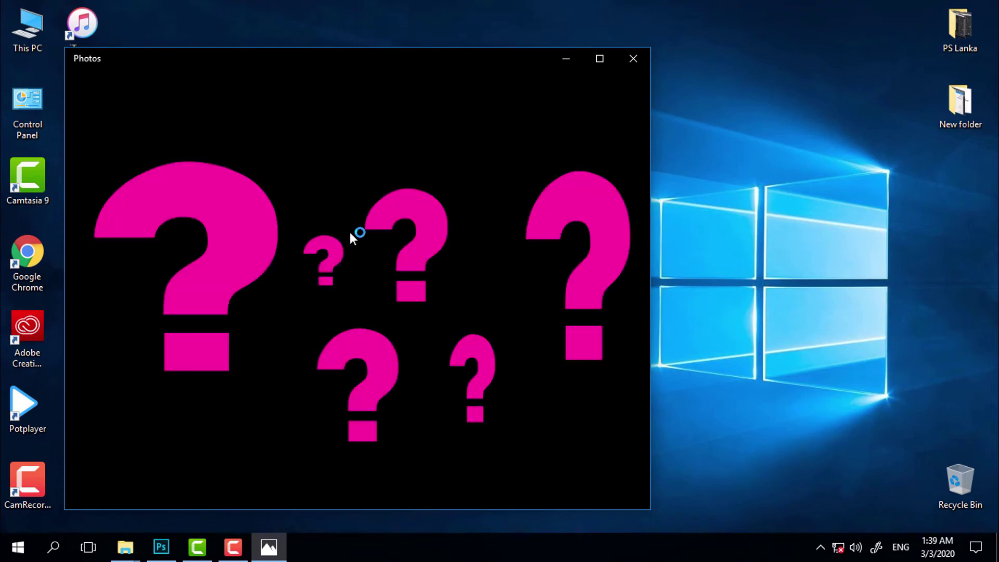
click(635, 61)
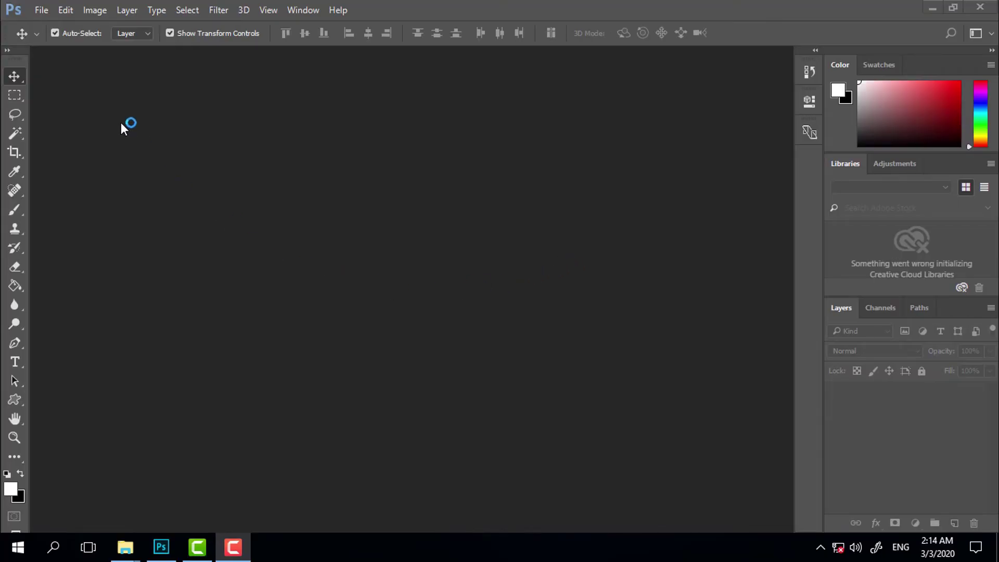
Switch to Photoshop and open the girl_beach_background-wallpaper-1920x1080 image from the Desktop.
click(45, 10)
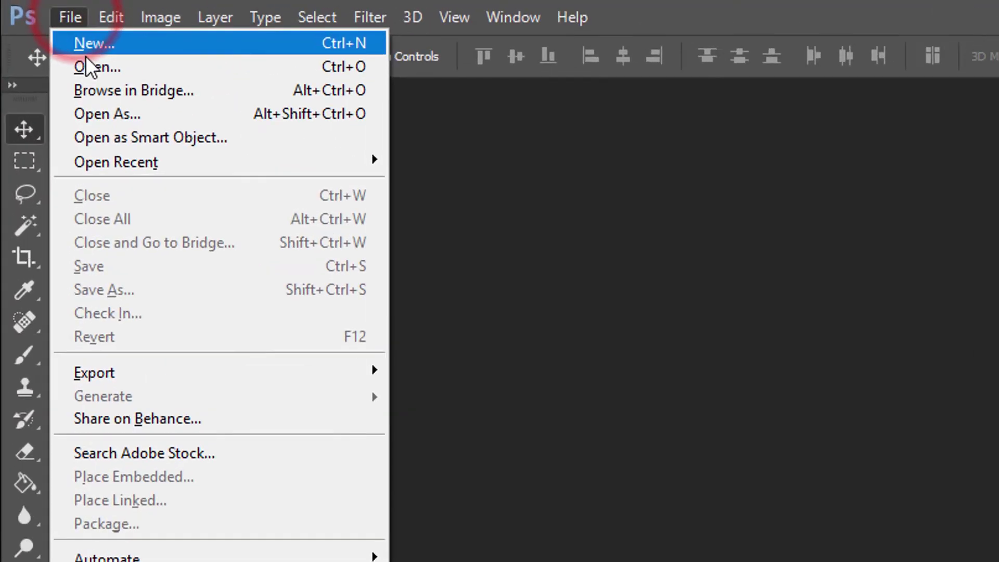
click(52, 38)
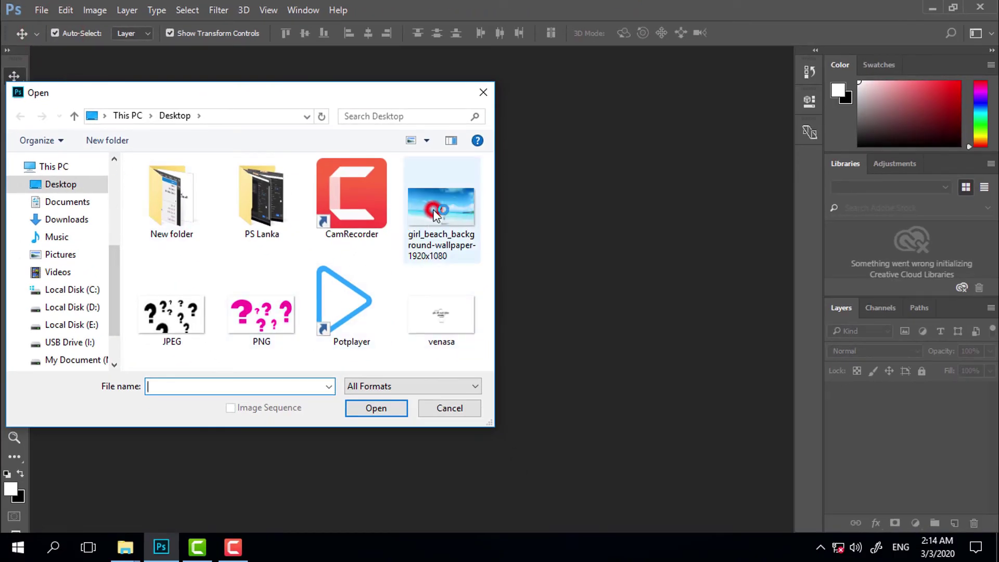
click(379, 409)
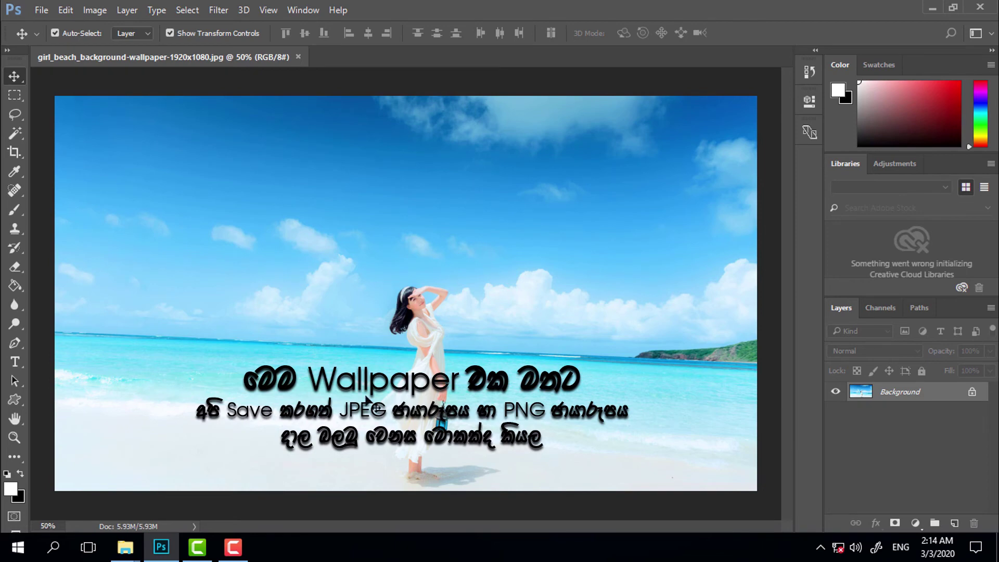
Open the saved JPEG question-mark image from the Desktop as a second document.
click(36, 9)
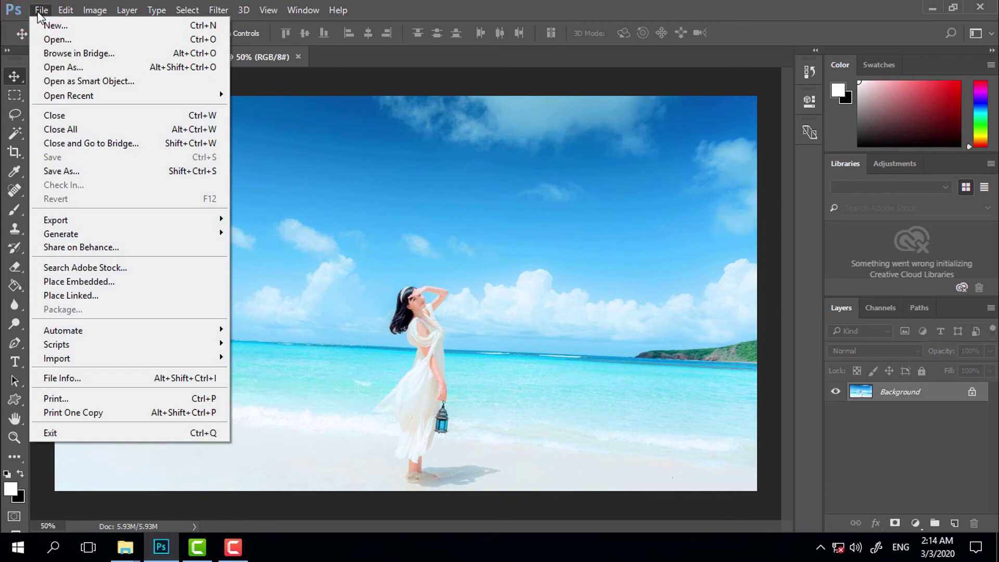
click(55, 38)
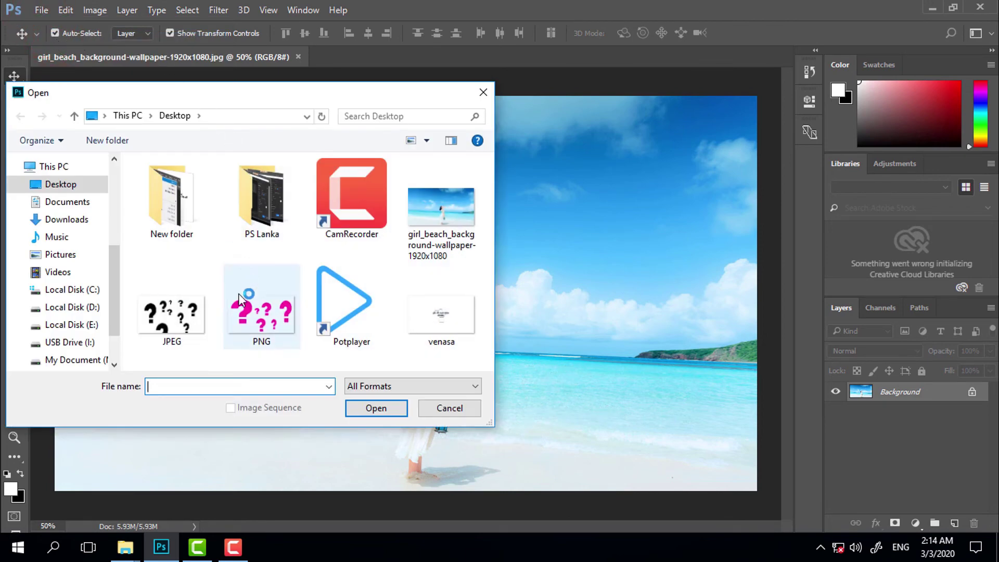
click(174, 339)
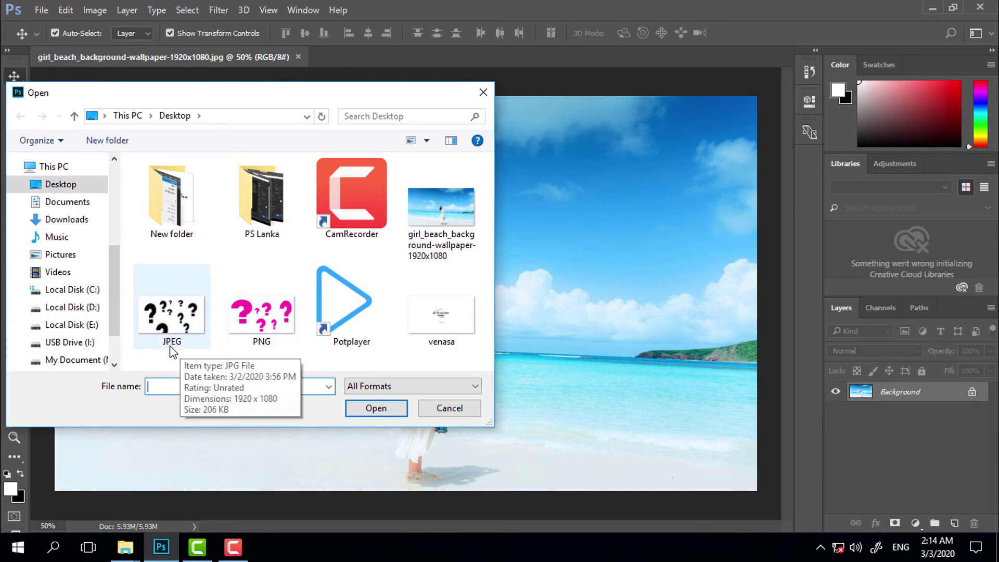
click(169, 320)
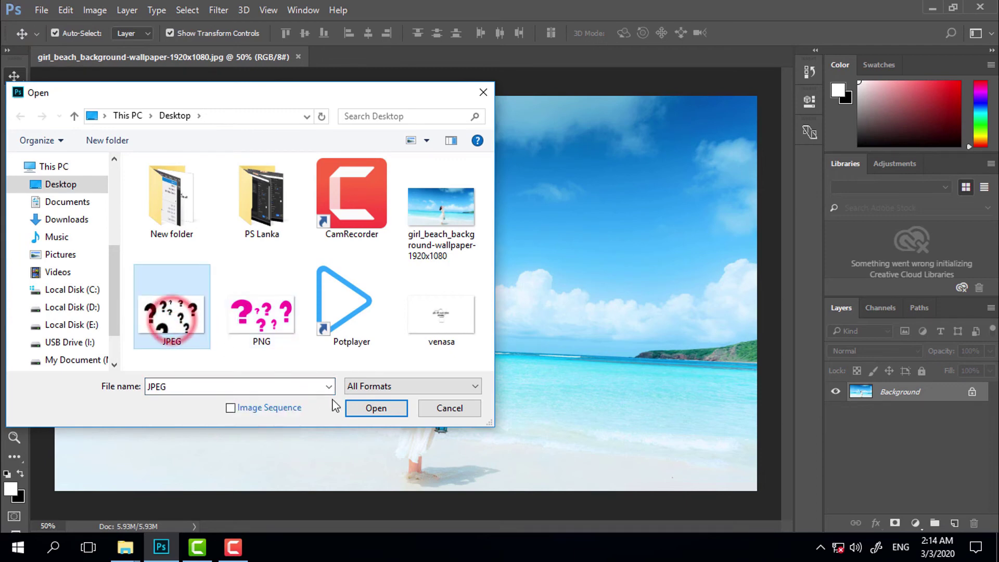
click(376, 409)
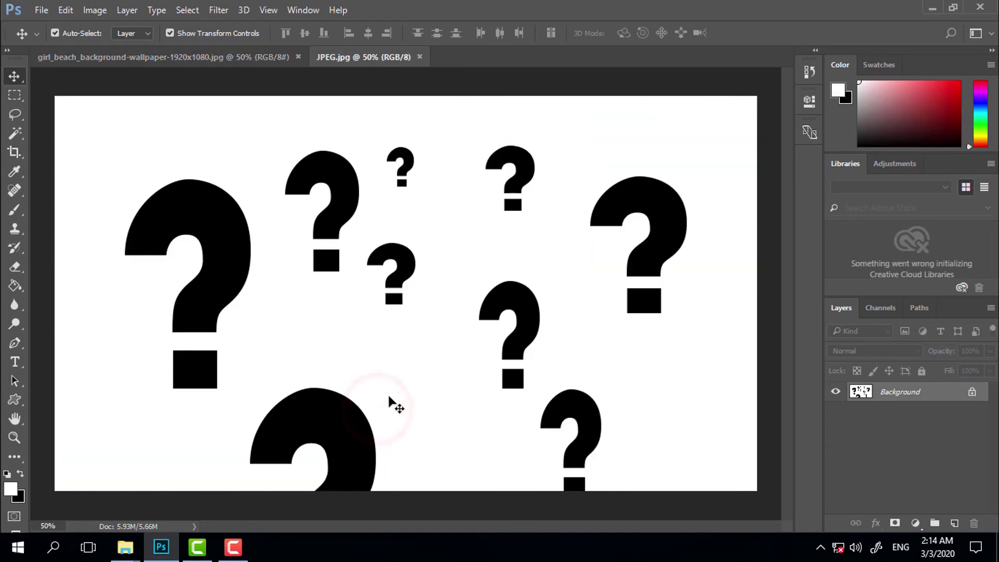
Copy the JPEG image into the beach wallpaper document and scale it to about 49% in the canvas's upper-left corner.
click(14, 77)
drag(410, 266, 267, 117)
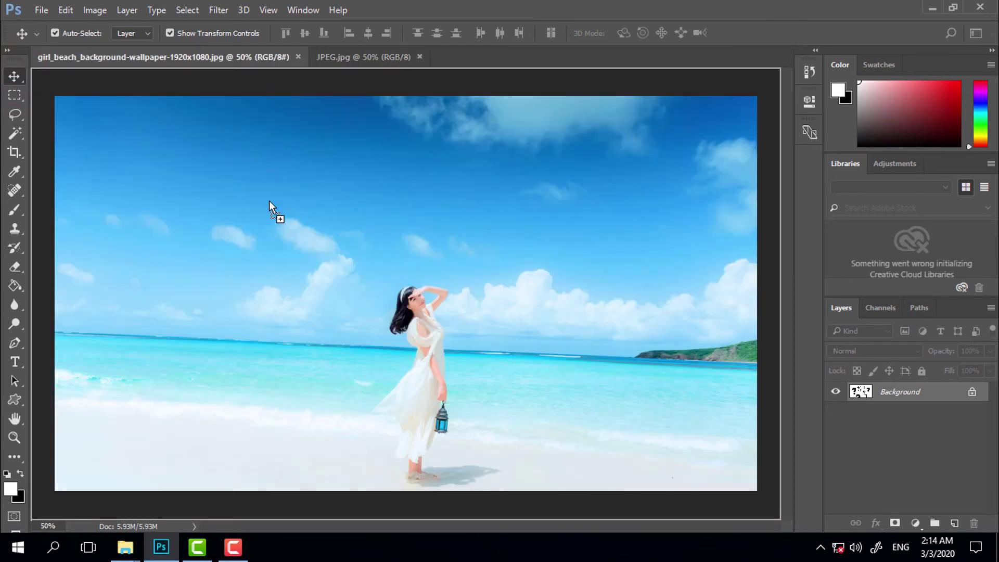
drag(268, 208, 268, 208)
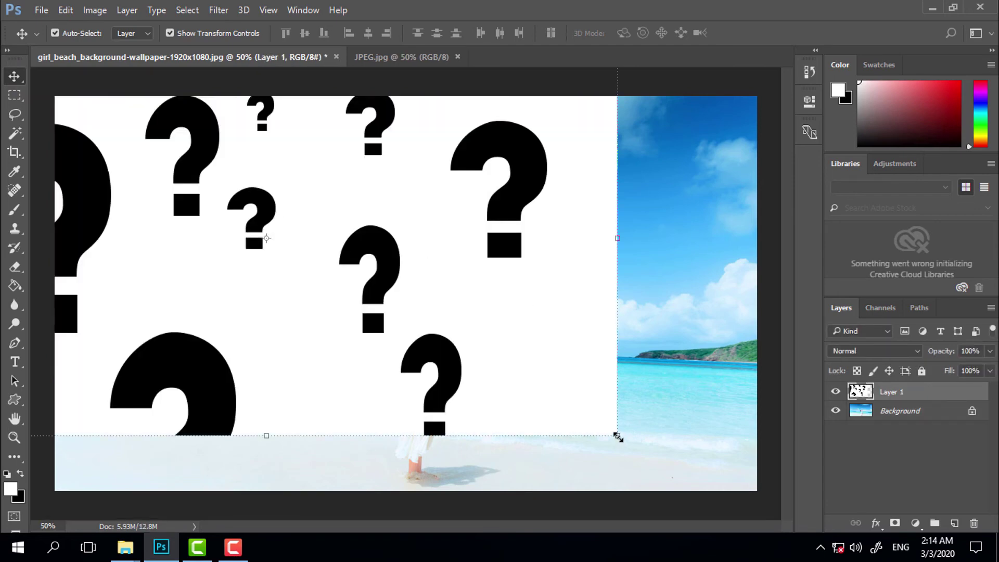
drag(618, 436, 351, 239)
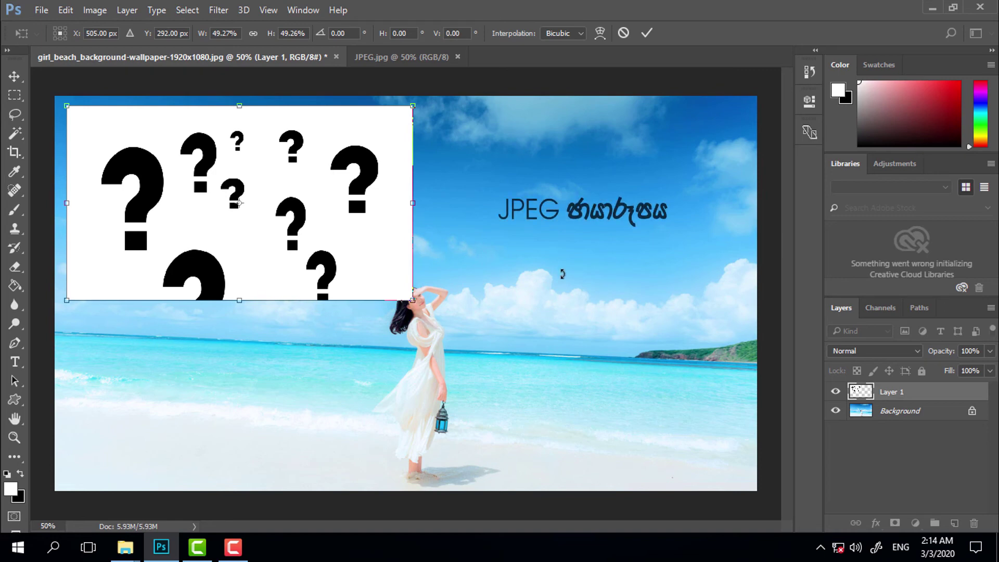
click(647, 33)
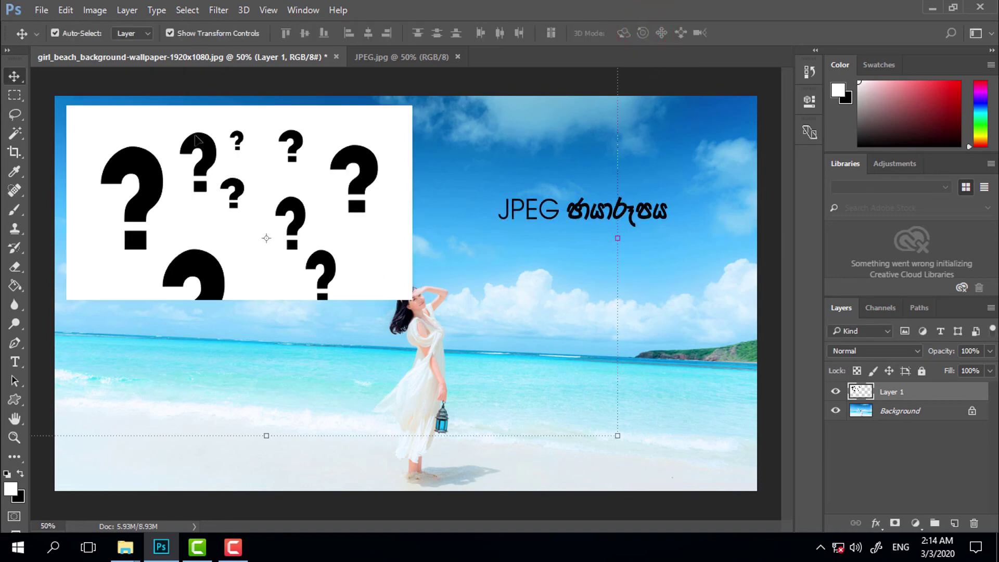
Open the saved PNG image from the Desktop and copy its magenta question marks into the beach wallpaper document.
click(41, 10)
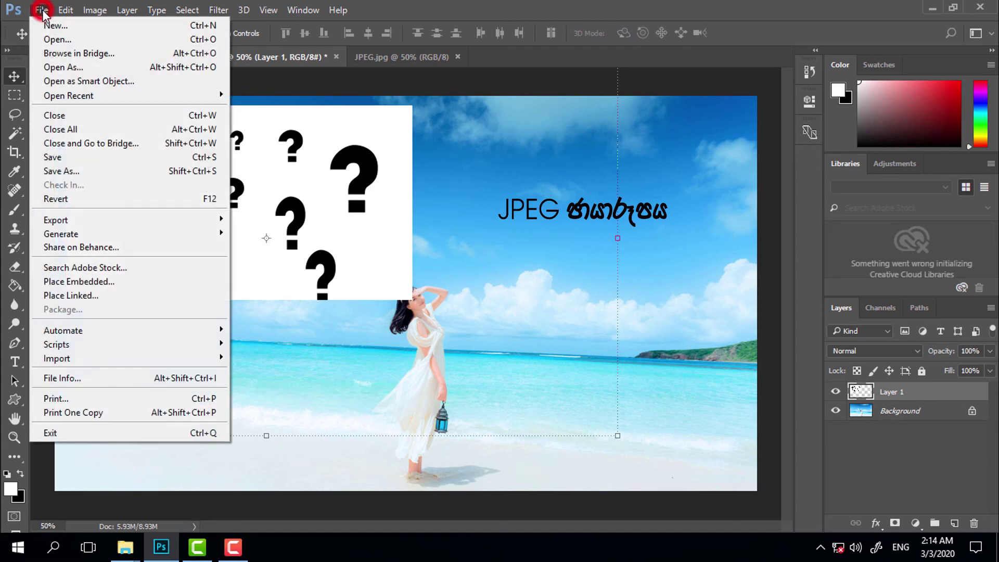
click(53, 39)
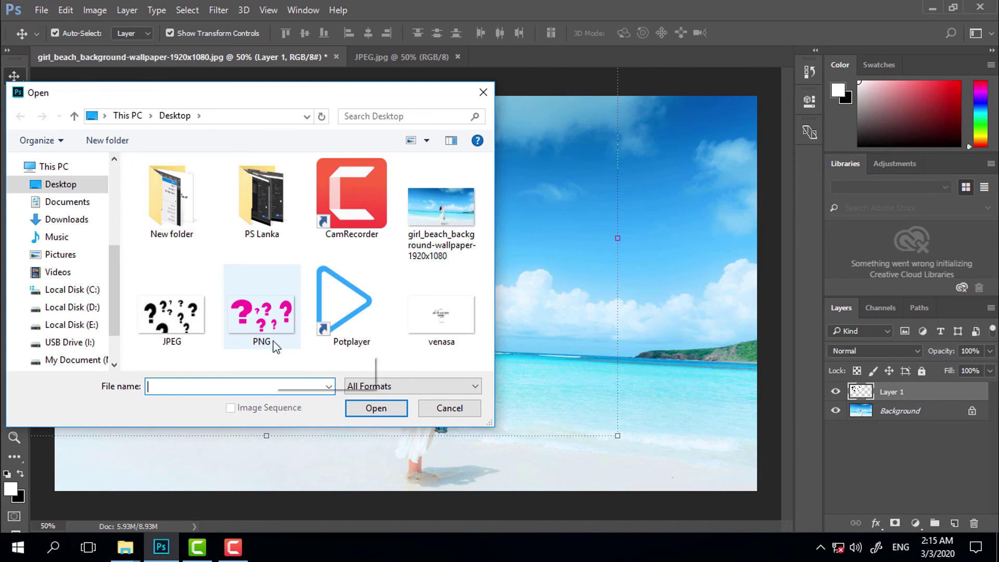
click(259, 314)
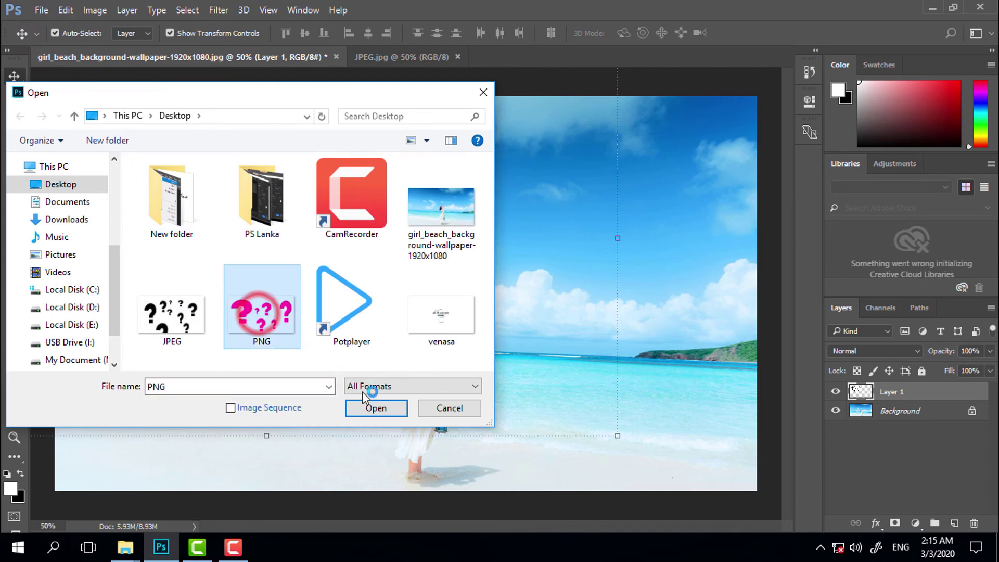
click(376, 408)
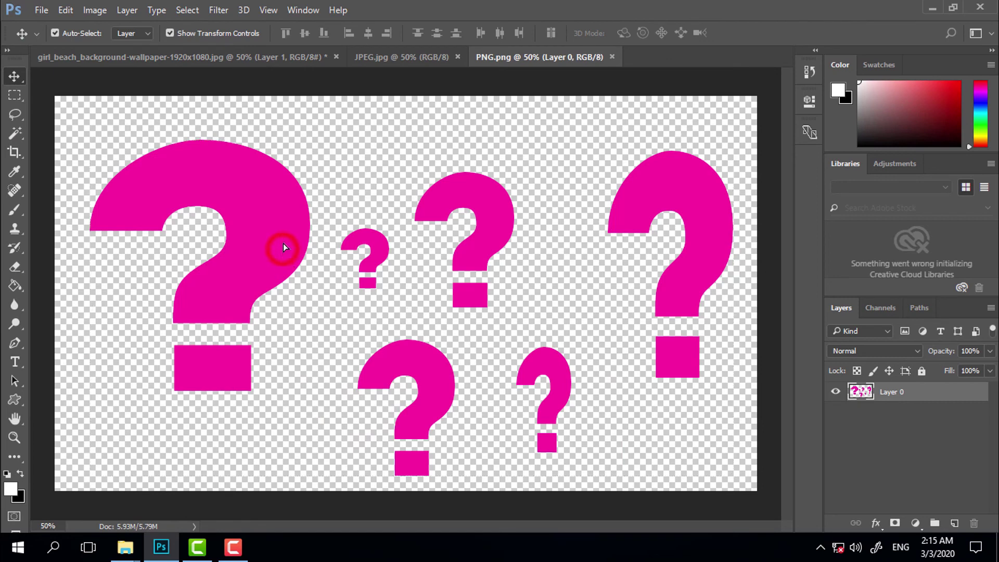
drag(283, 242, 408, 222)
drag(503, 323, 517, 337)
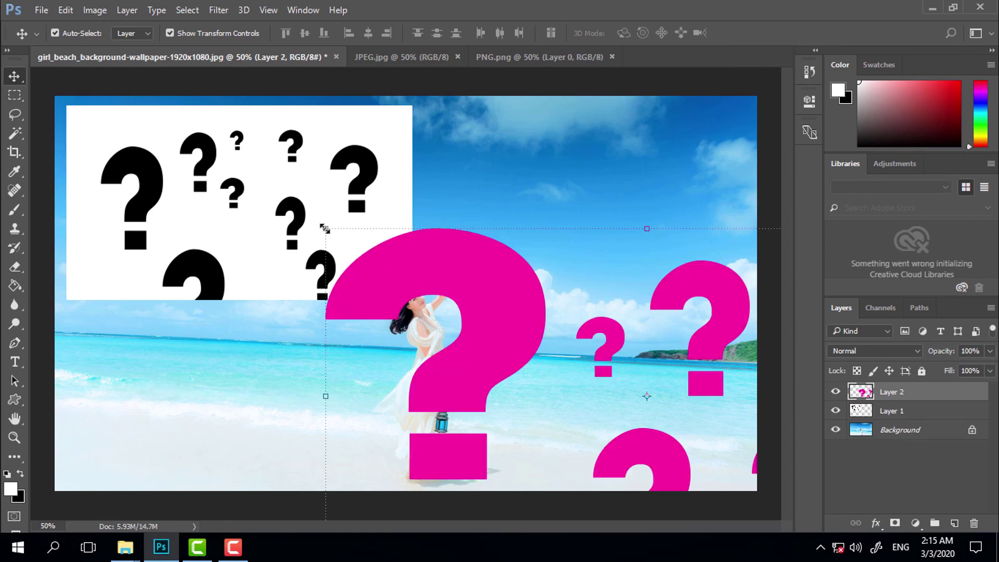
Scale the magenta question-mark layer to about 58%, place it in the canvas's lower-right corner, and deselect the layer.
drag(324, 228, 581, 399)
drag(633, 375, 407, 272)
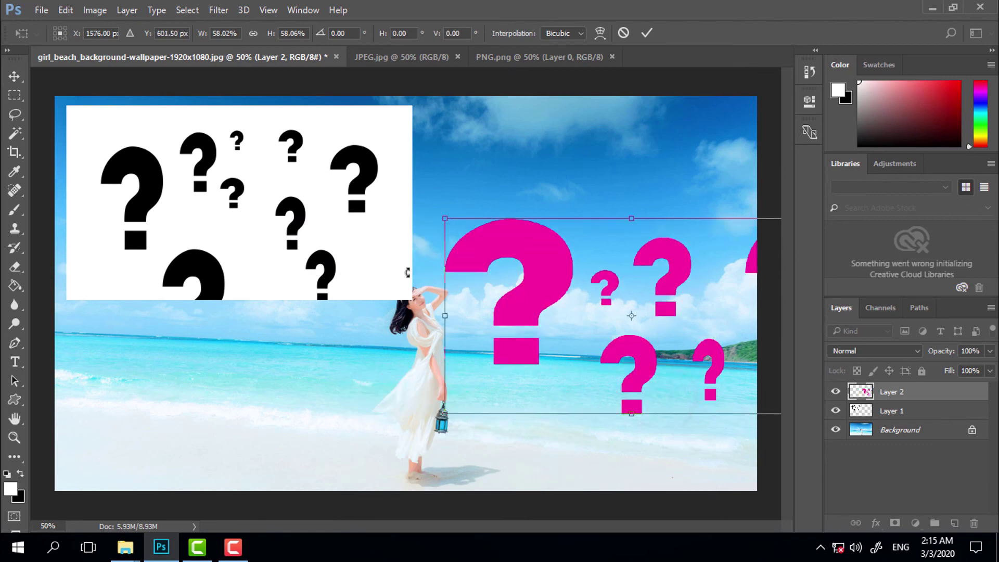
drag(561, 307, 472, 369)
drag(491, 331, 498, 337)
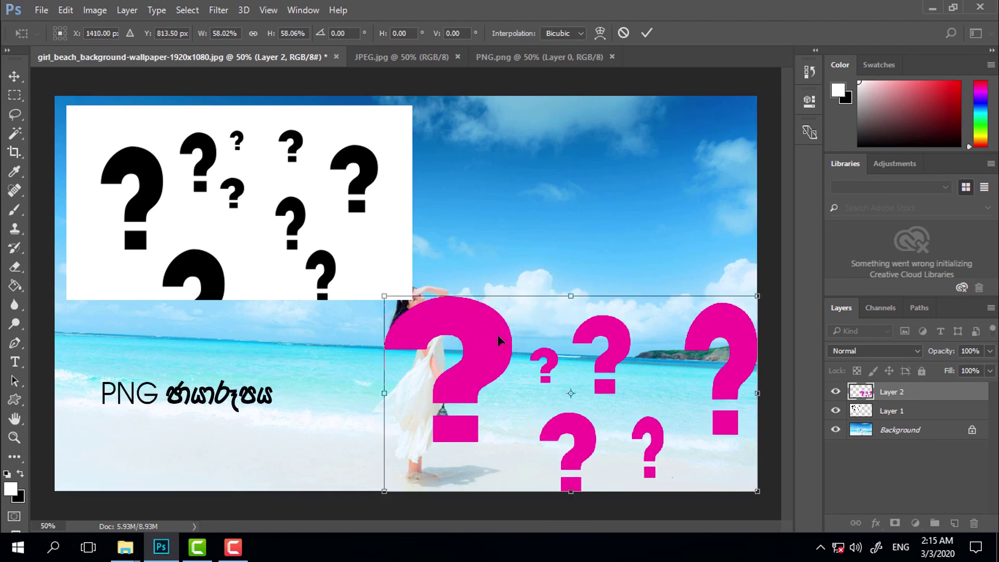
click(645, 33)
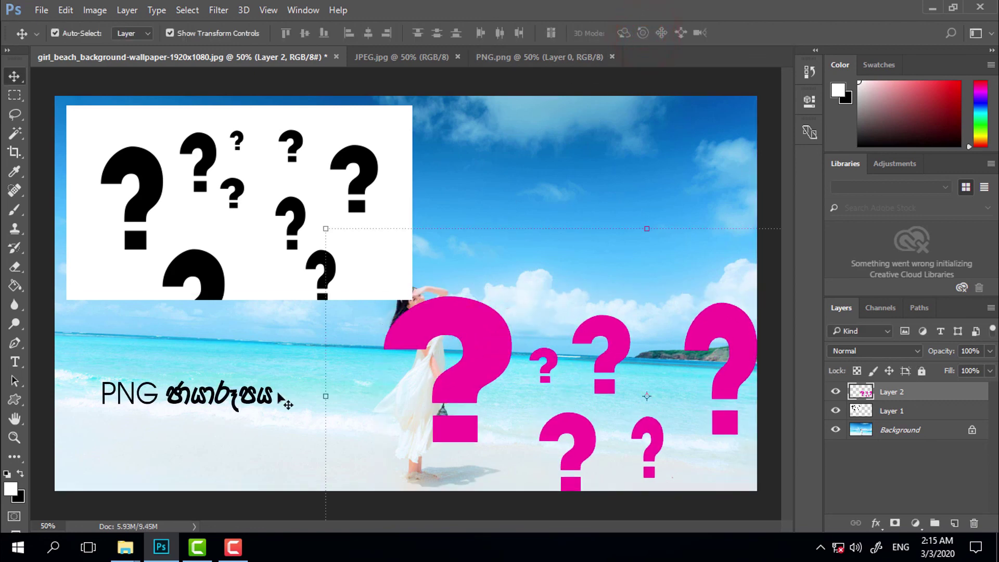
click(541, 177)
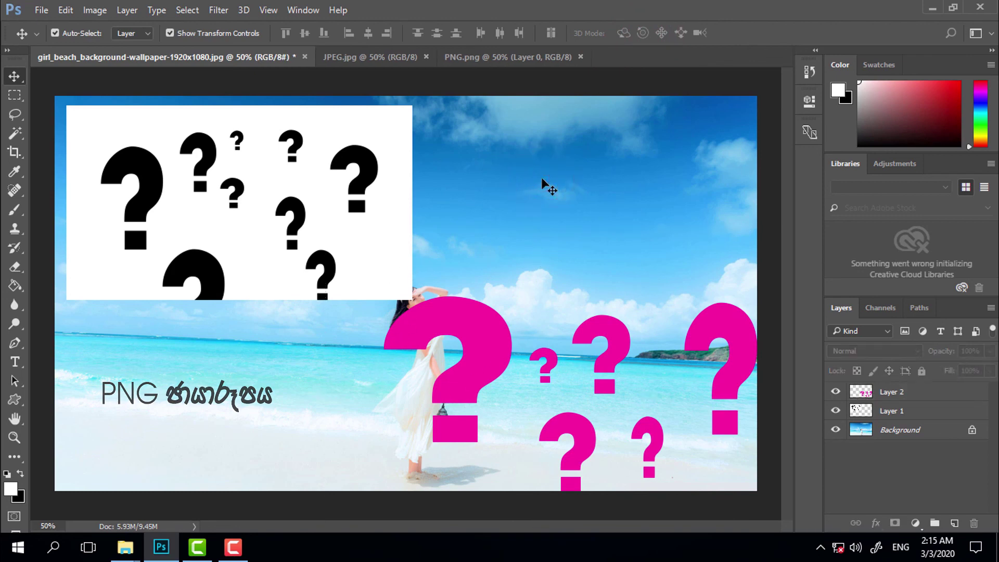